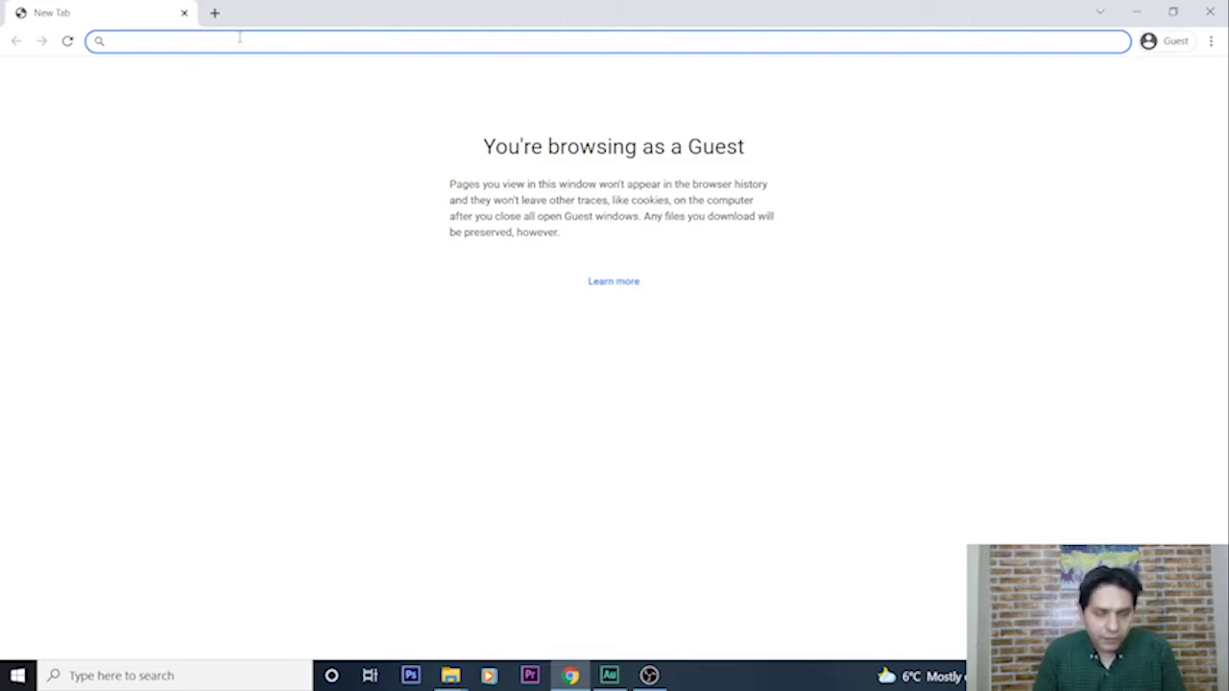
- Load the webishmedia.com home page in Chrome's guest window
{"action": "type", "text": "webi"}
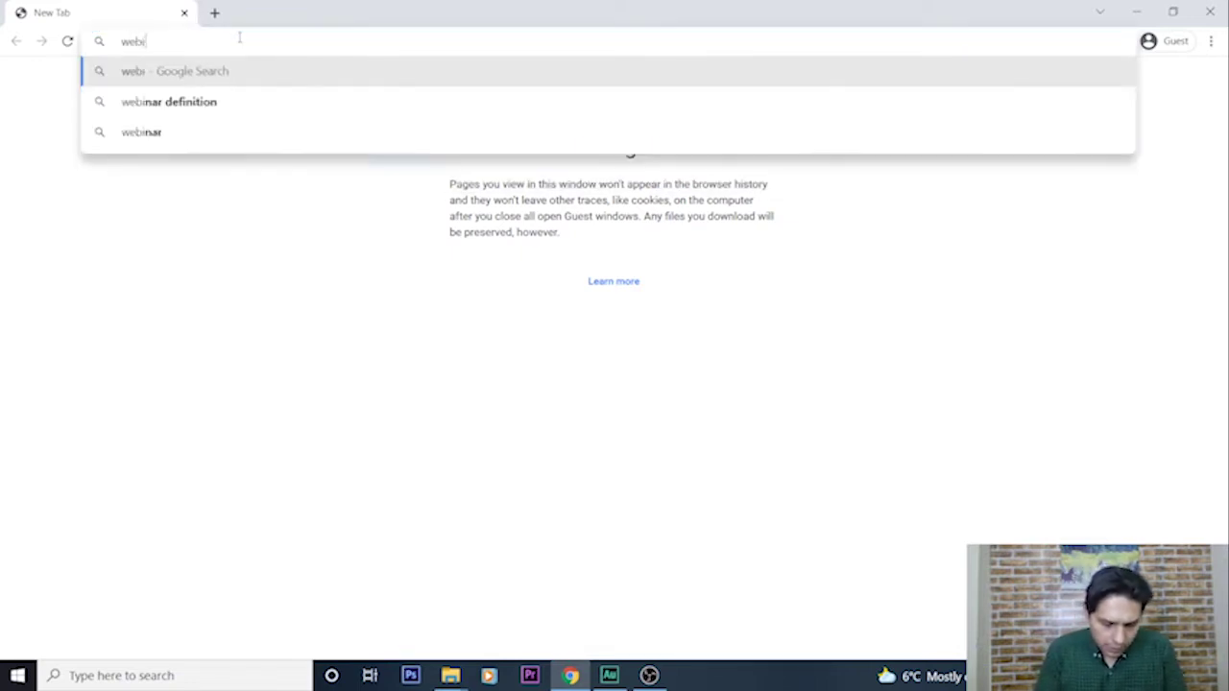
{"action": "type", "text": "shmedia"}
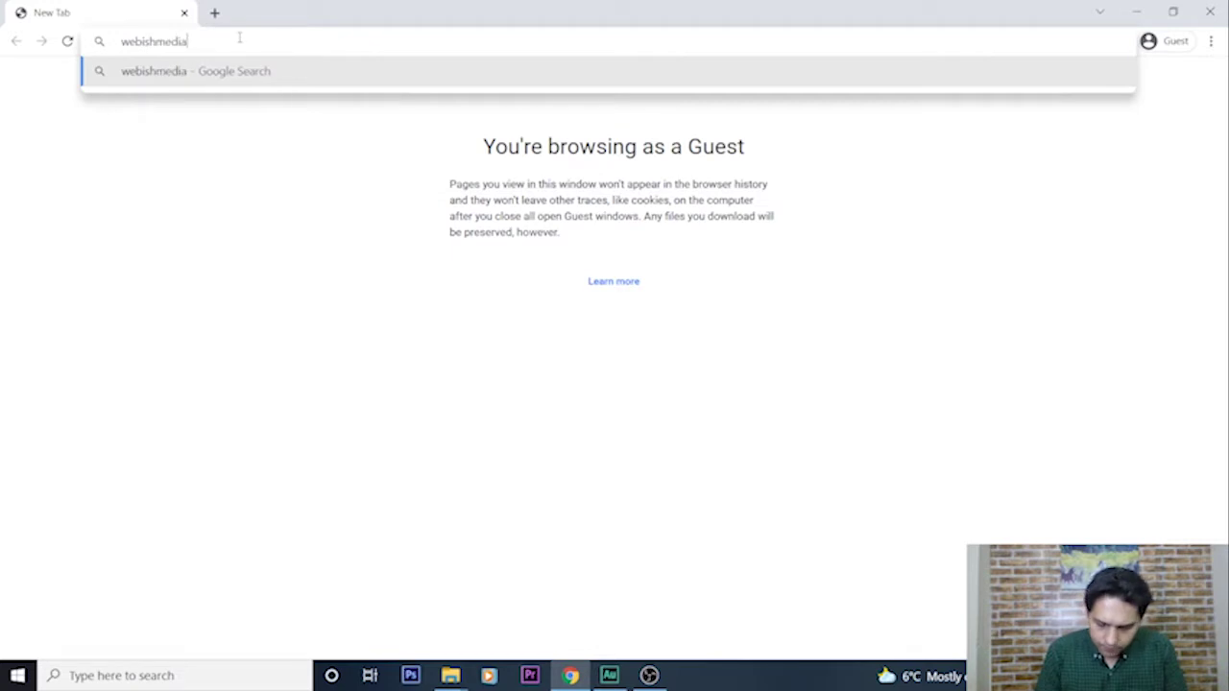
{"action": "key", "text": "ctrl+Return"}
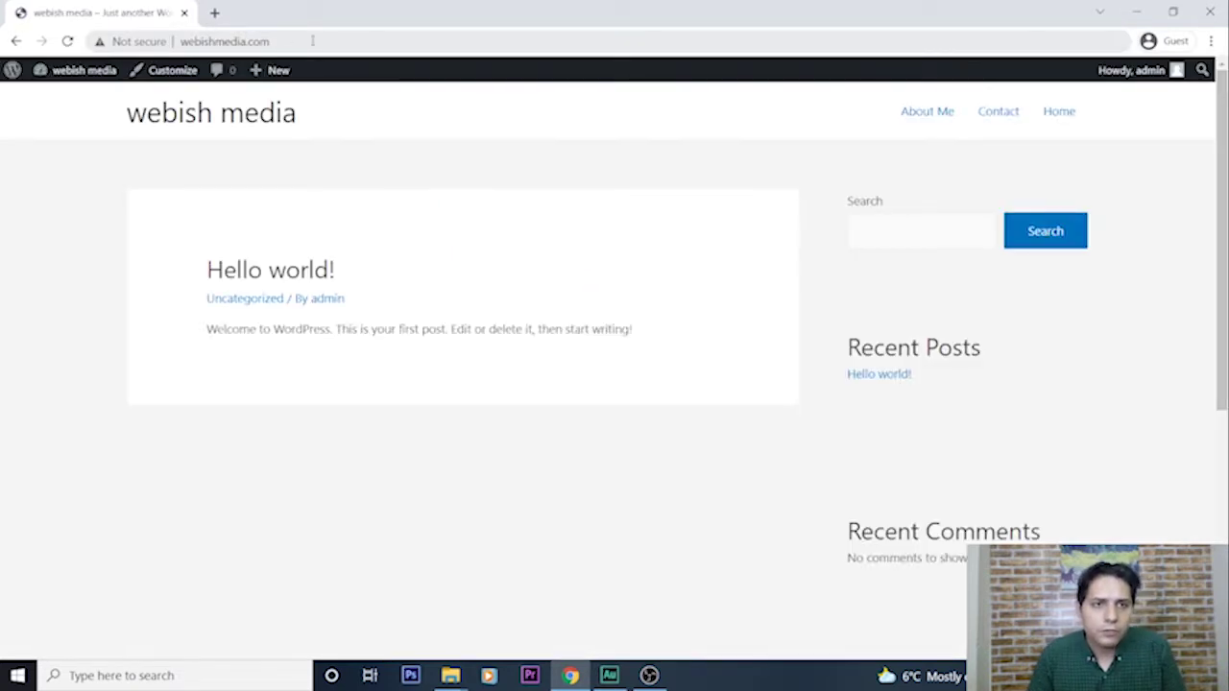
{"action": "left_click", "coordinate": [317, 41]}
- Append /wp-admin to the webishmedia.com address to reach the WordPress admin Dashboard
{"action": "left_click", "coordinate": [322, 40]}
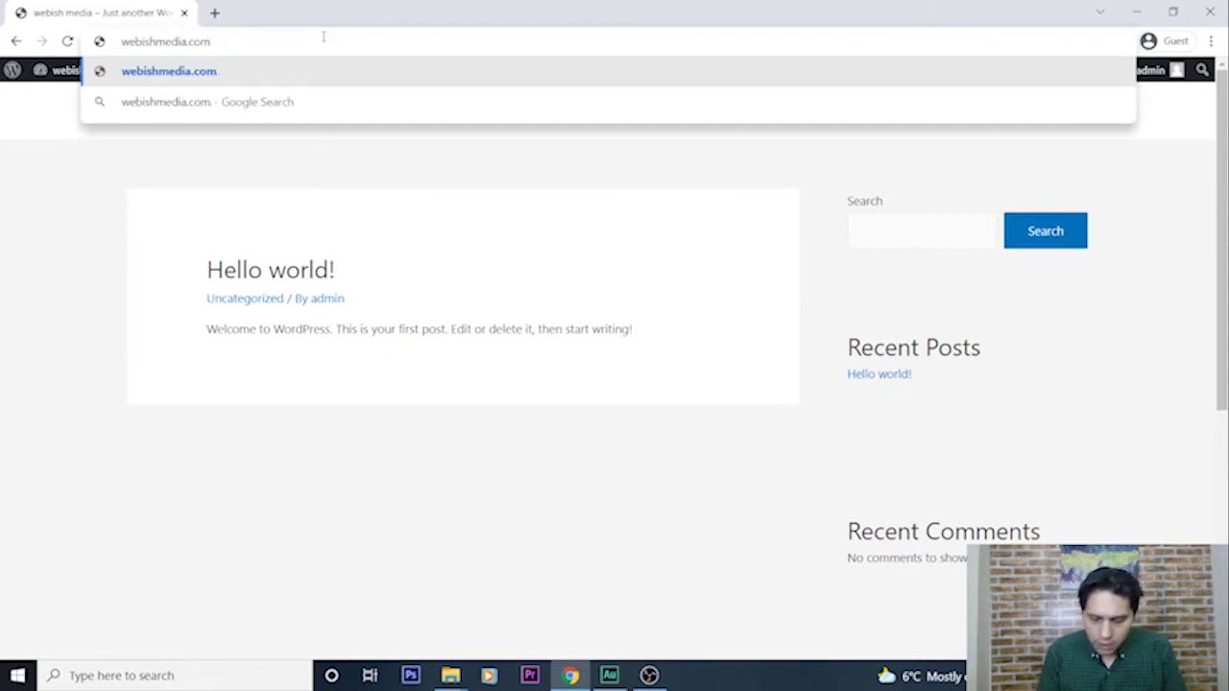
{"action": "type", "text": "/wp-admin"}
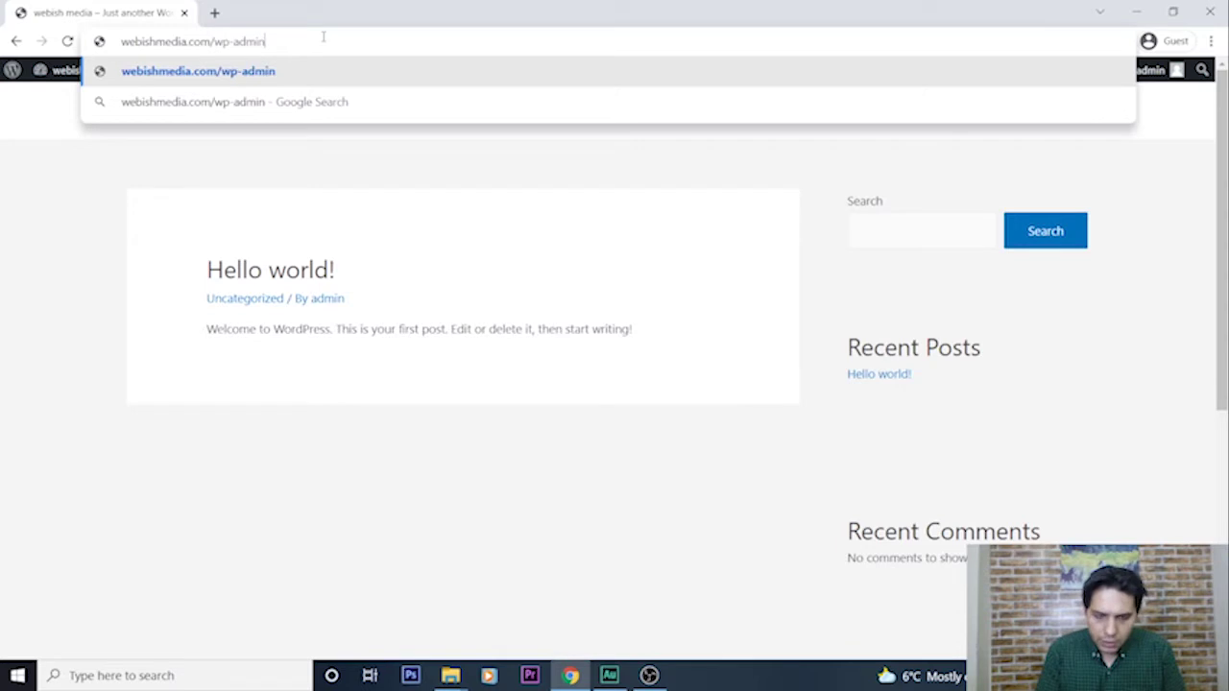
{"action": "key", "text": "Return"}
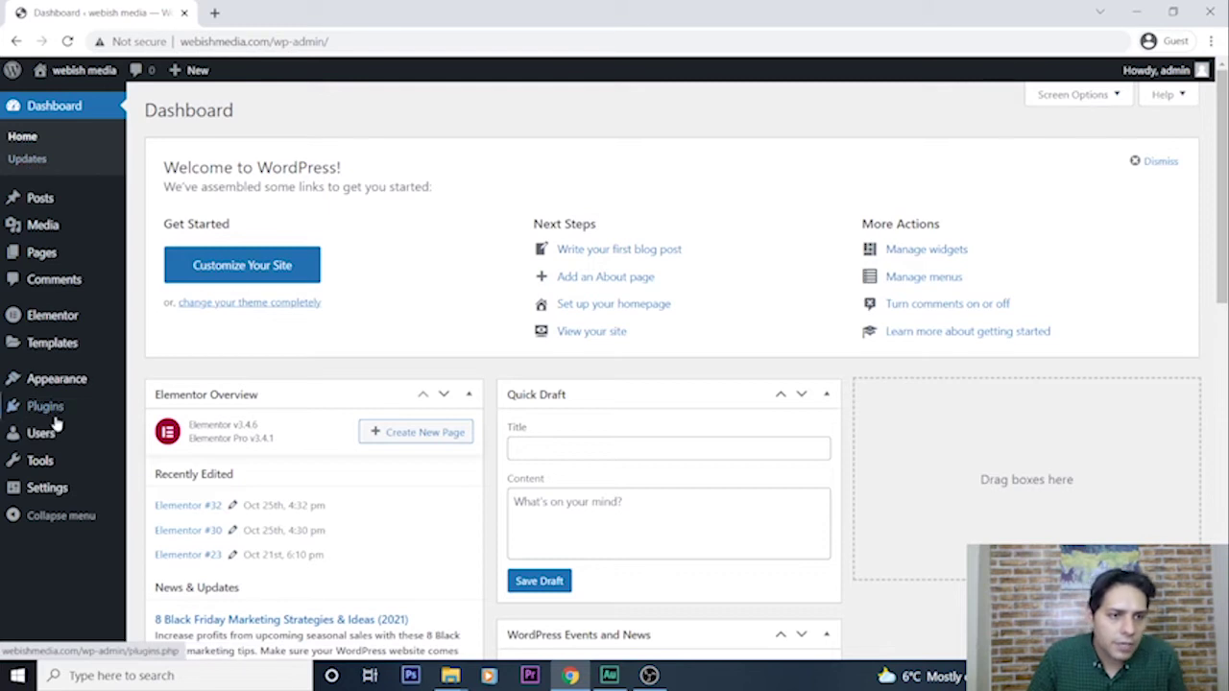
{"action": "mouse_move", "coordinate": [32, 325]}
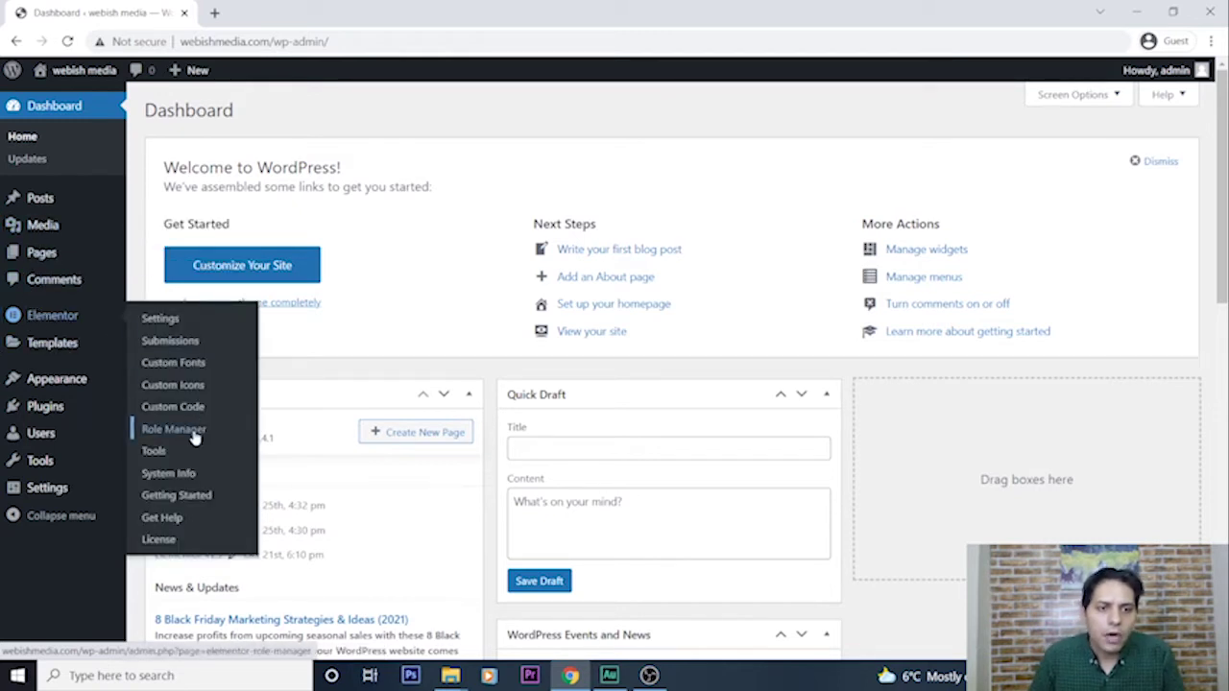
- From Elementor's Getting Started page, create blank page Elementor #40 and browse the widget panel
{"action": "left_click", "coordinate": [193, 497]}
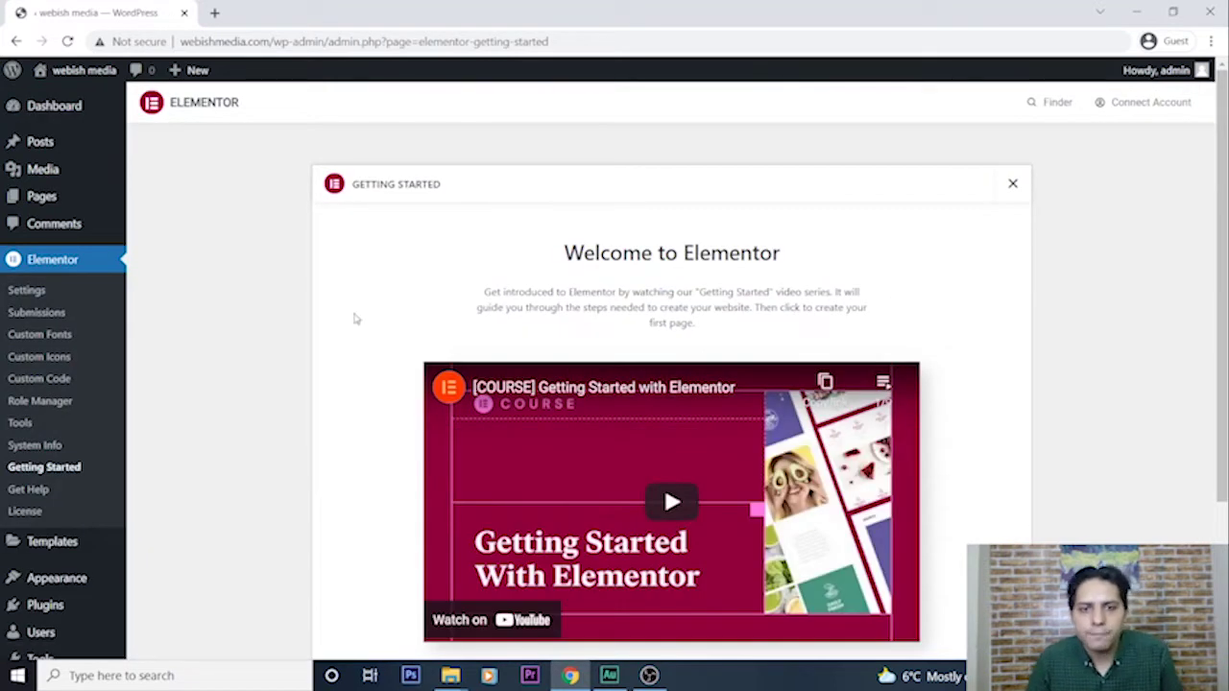
{"action": "scroll", "coordinate": [354, 318], "scroll_direction": "down", "scroll_amount": 2}
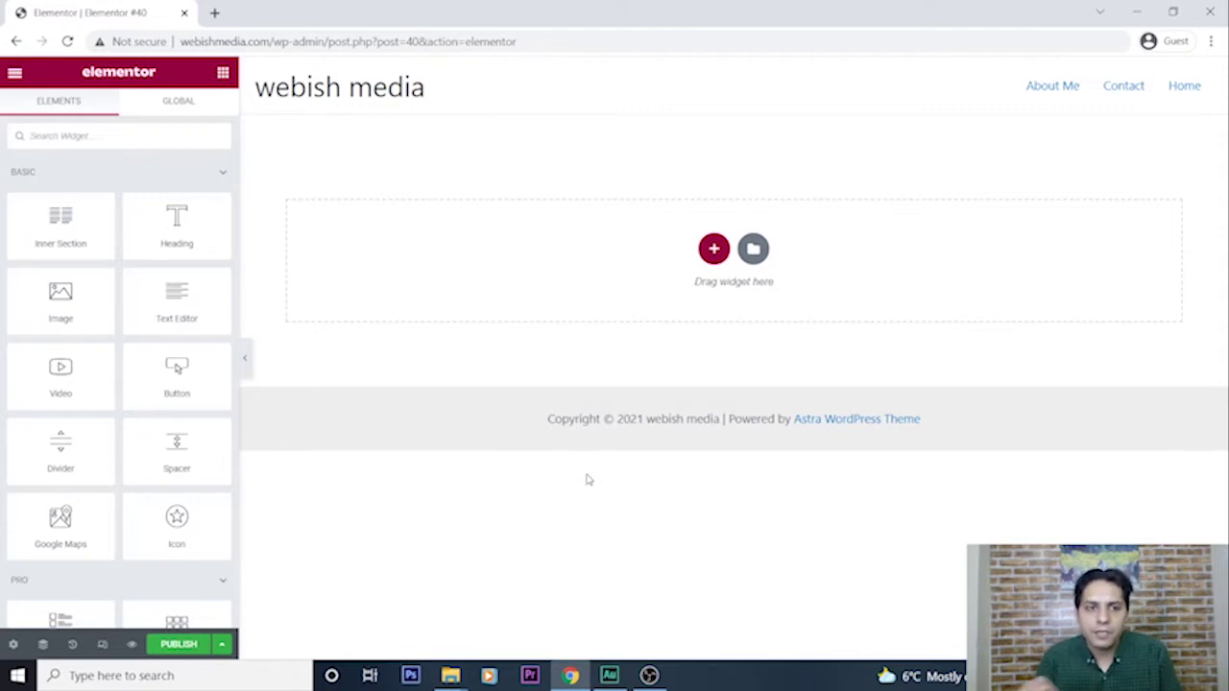
{"action": "scroll", "coordinate": [138, 341], "scroll_direction": "down", "scroll_amount": 1}
{"action": "scroll", "coordinate": [137, 341], "scroll_direction": "up", "scroll_amount": 1}
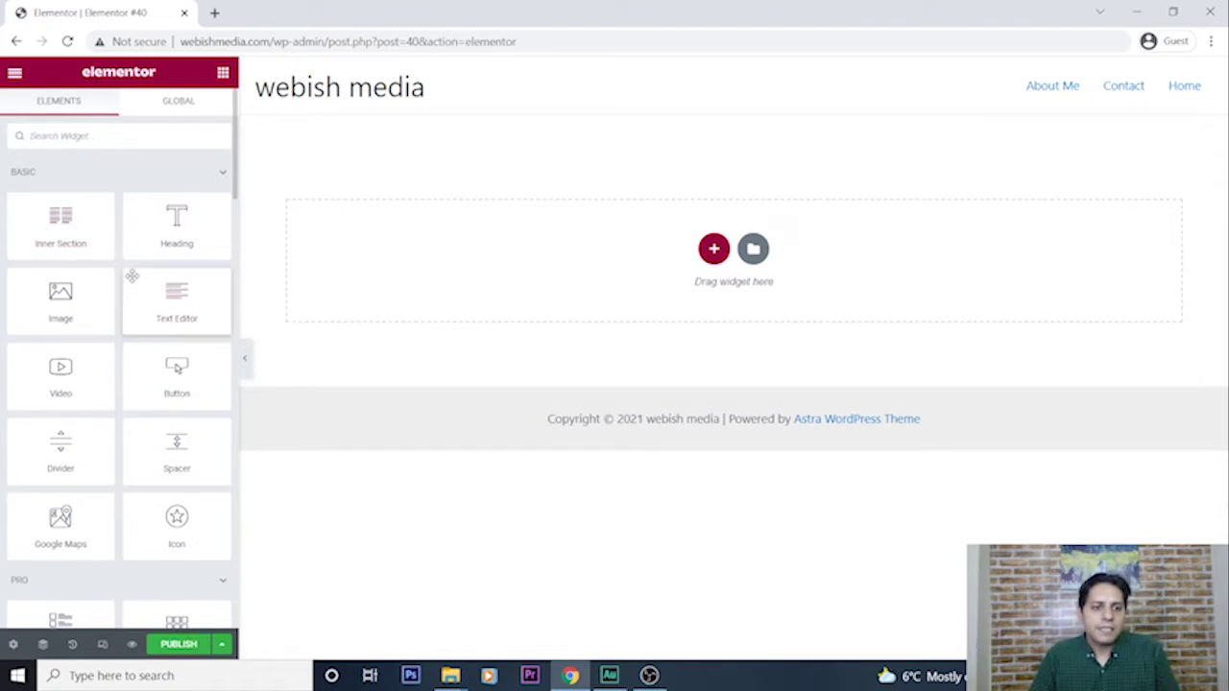
{"action": "scroll", "coordinate": [135, 277], "scroll_direction": "down", "scroll_amount": 4}
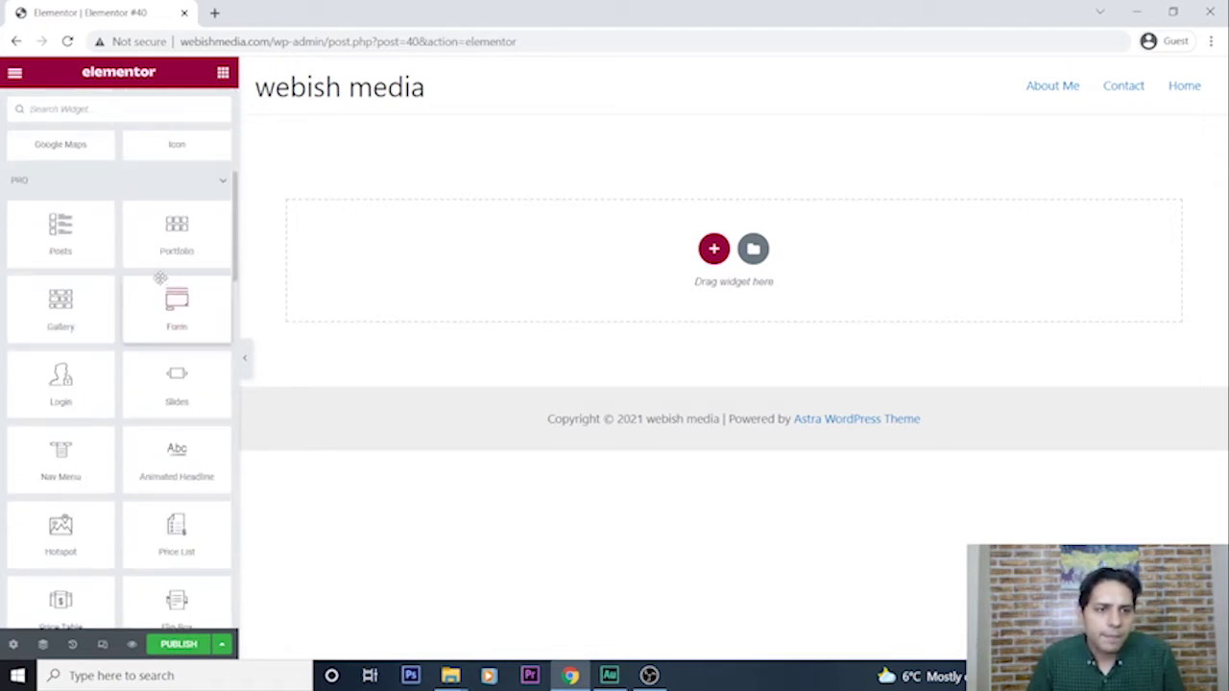
{"action": "scroll", "coordinate": [156, 271], "scroll_direction": "down", "scroll_amount": 2}
{"action": "scroll", "coordinate": [155, 271], "scroll_direction": "down", "scroll_amount": 10}
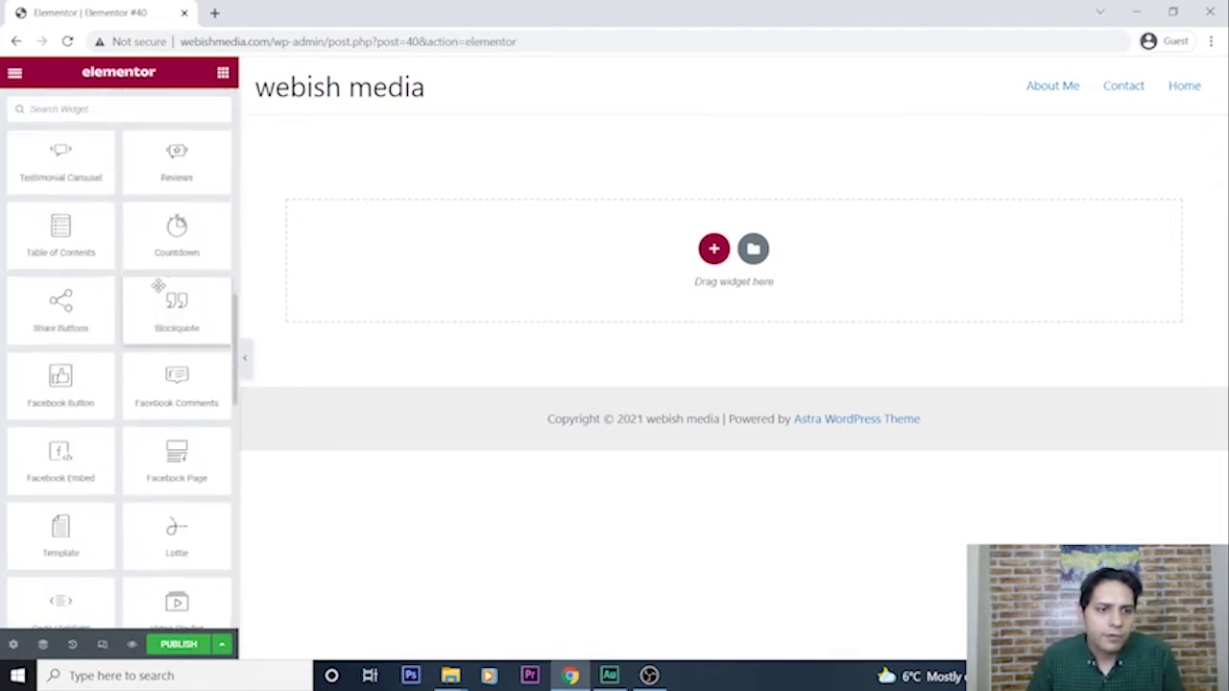
{"action": "scroll", "coordinate": [164, 300], "scroll_direction": "up", "scroll_amount": 2}
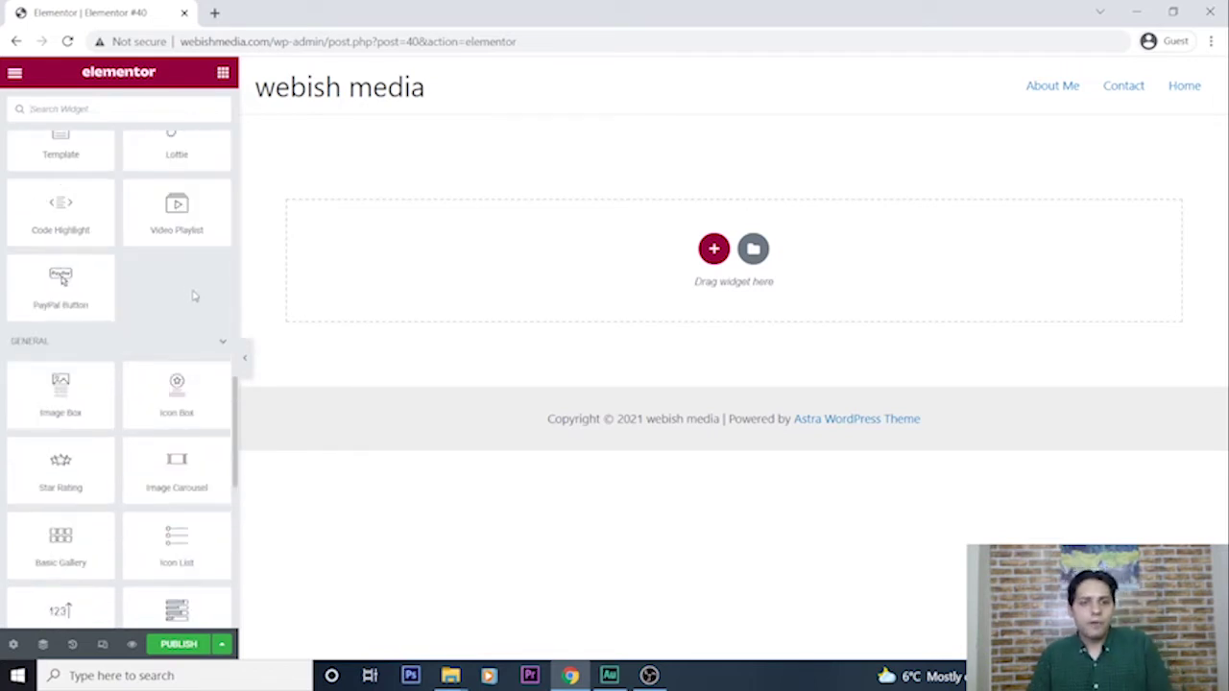
{"action": "scroll", "coordinate": [194, 297], "scroll_direction": "up", "scroll_amount": 2}
{"action": "scroll", "coordinate": [181, 368], "scroll_direction": "down", "scroll_amount": 2}
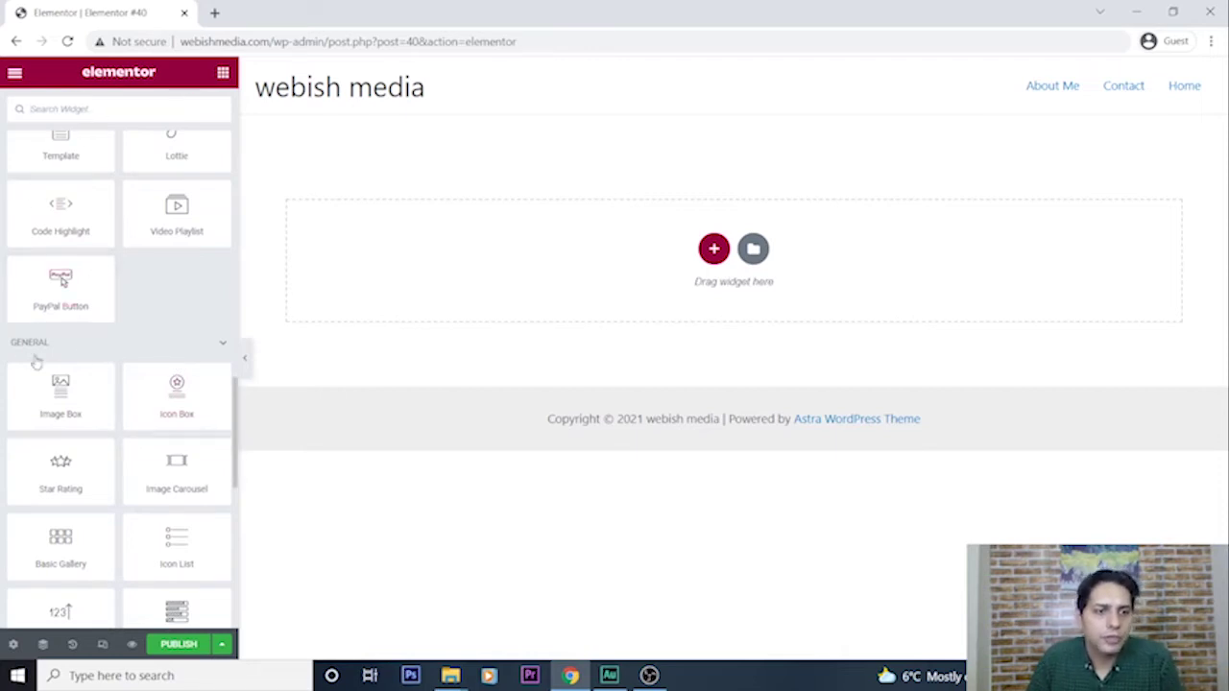
{"action": "scroll", "coordinate": [36, 361], "scroll_direction": "down", "scroll_amount": 2}
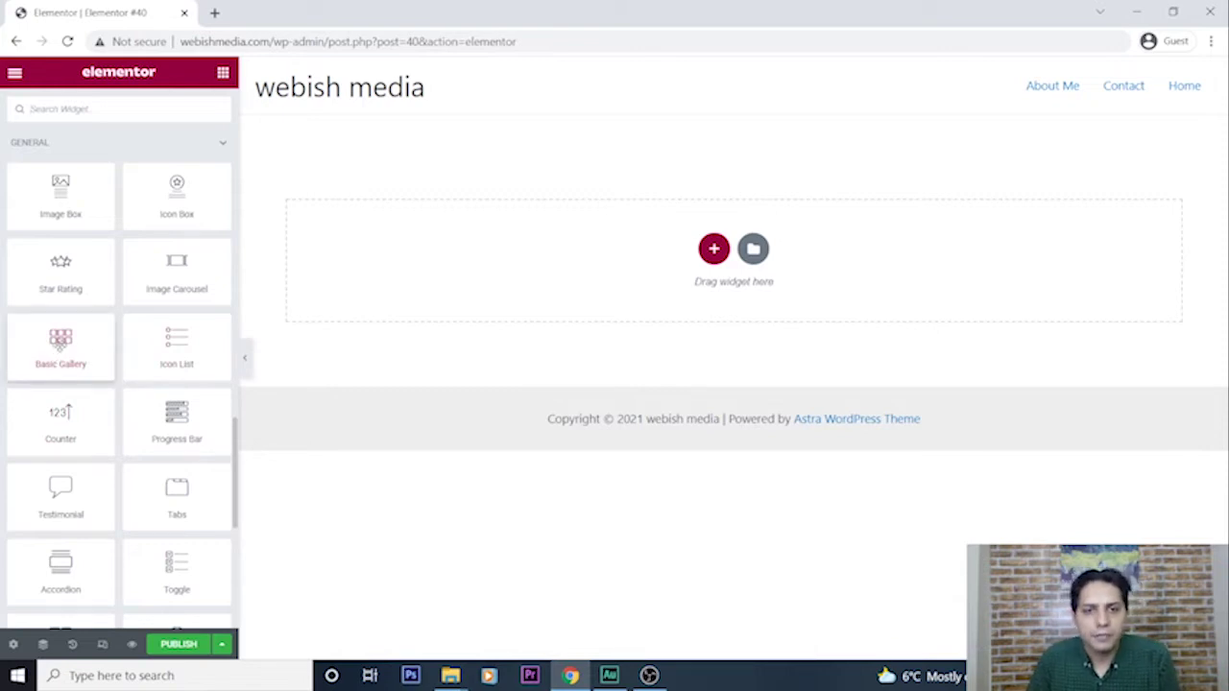
- Place a Basic Gallery widget in the new section's column and begin choosing its images
{"action": "left_click_drag", "start_coordinate": [59, 342], "coordinate": [679, 252]}
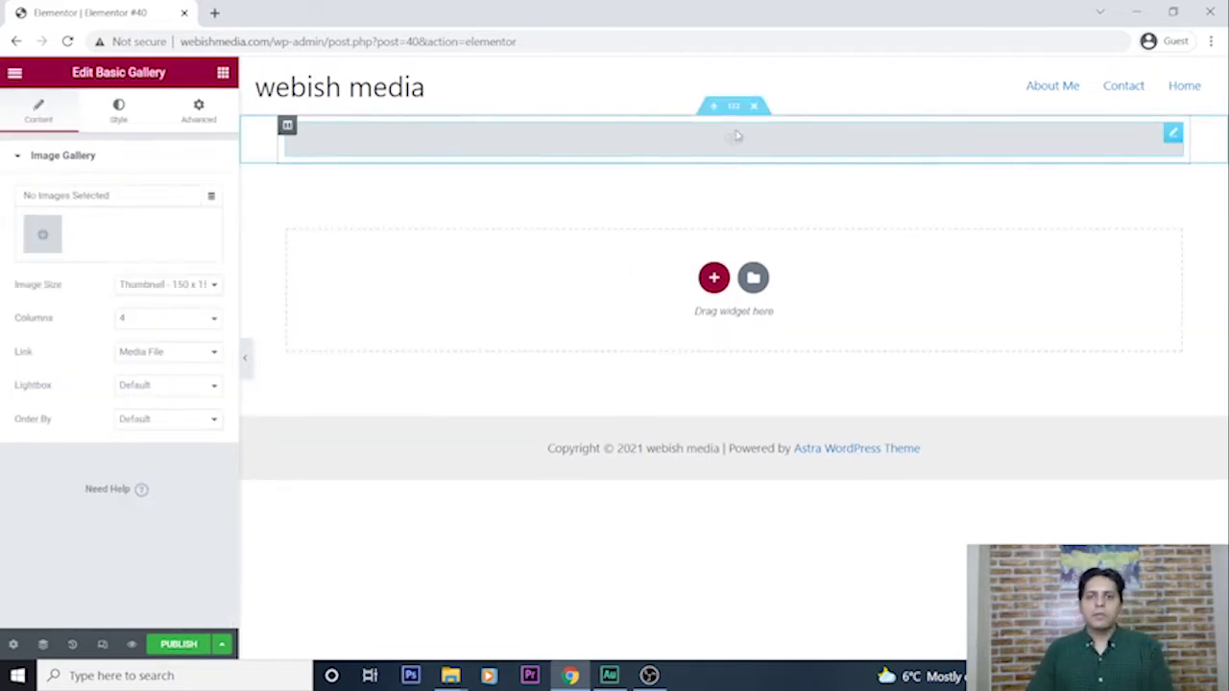
{"action": "left_click", "coordinate": [735, 109]}
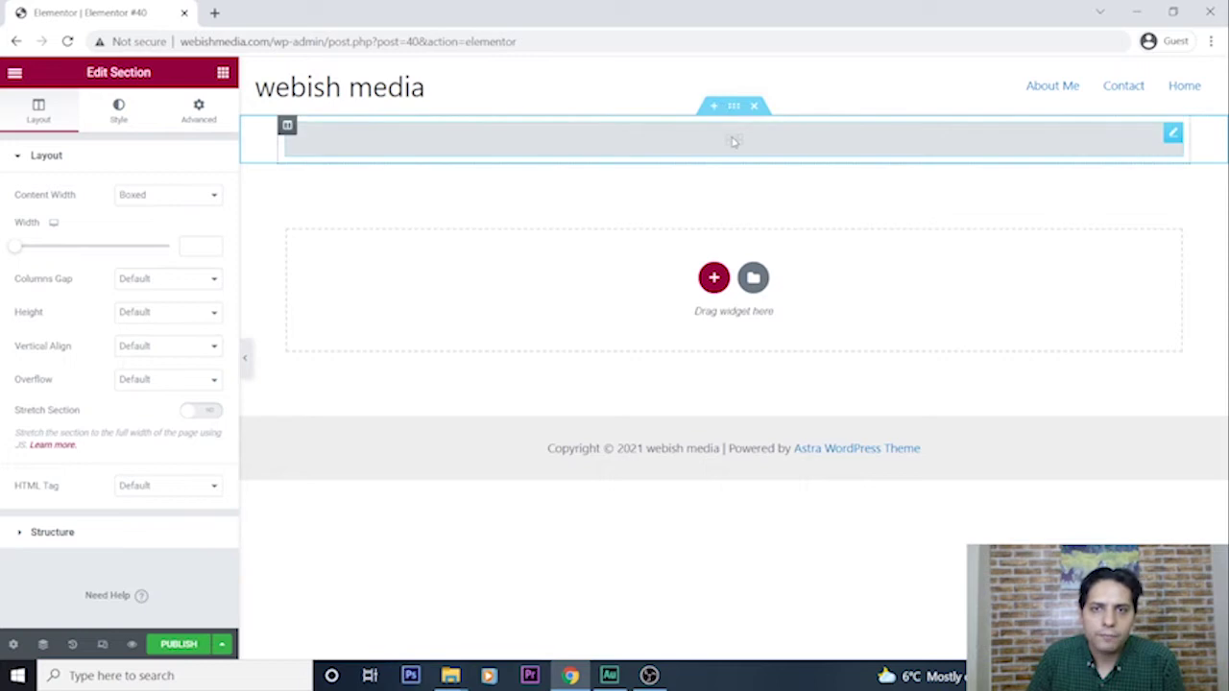
{"action": "left_click_drag", "start_coordinate": [732, 141], "coordinate": [747, 141]}
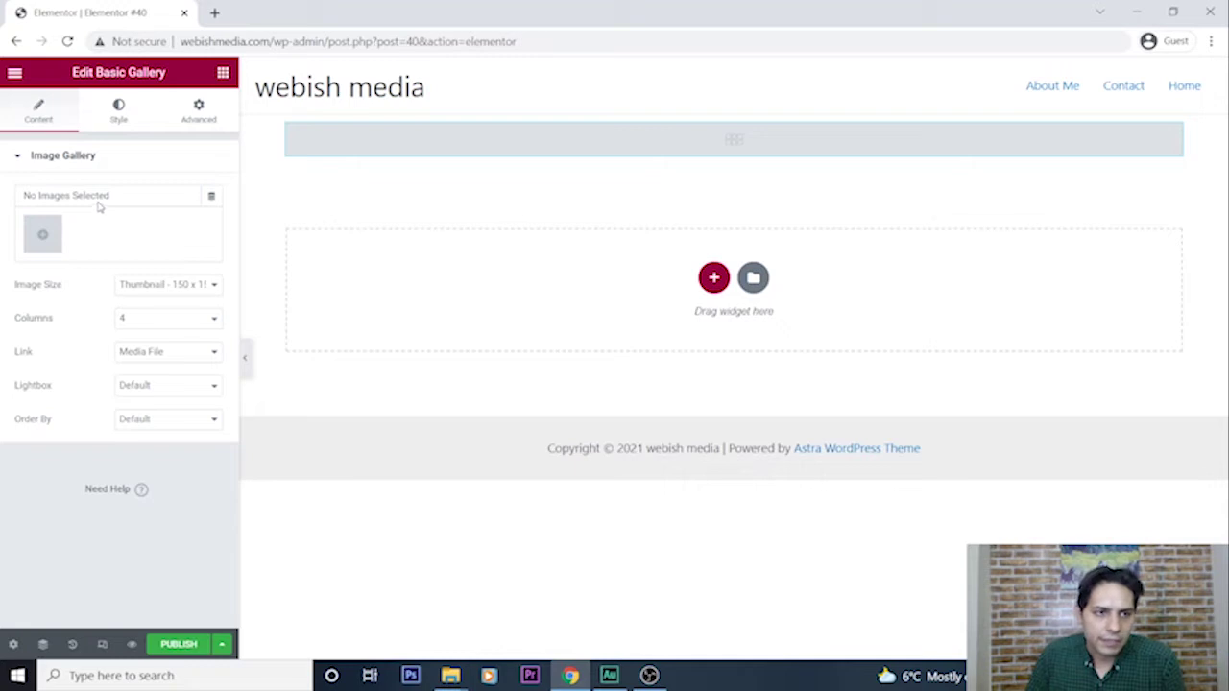
{"action": "left_click", "coordinate": [42, 240]}
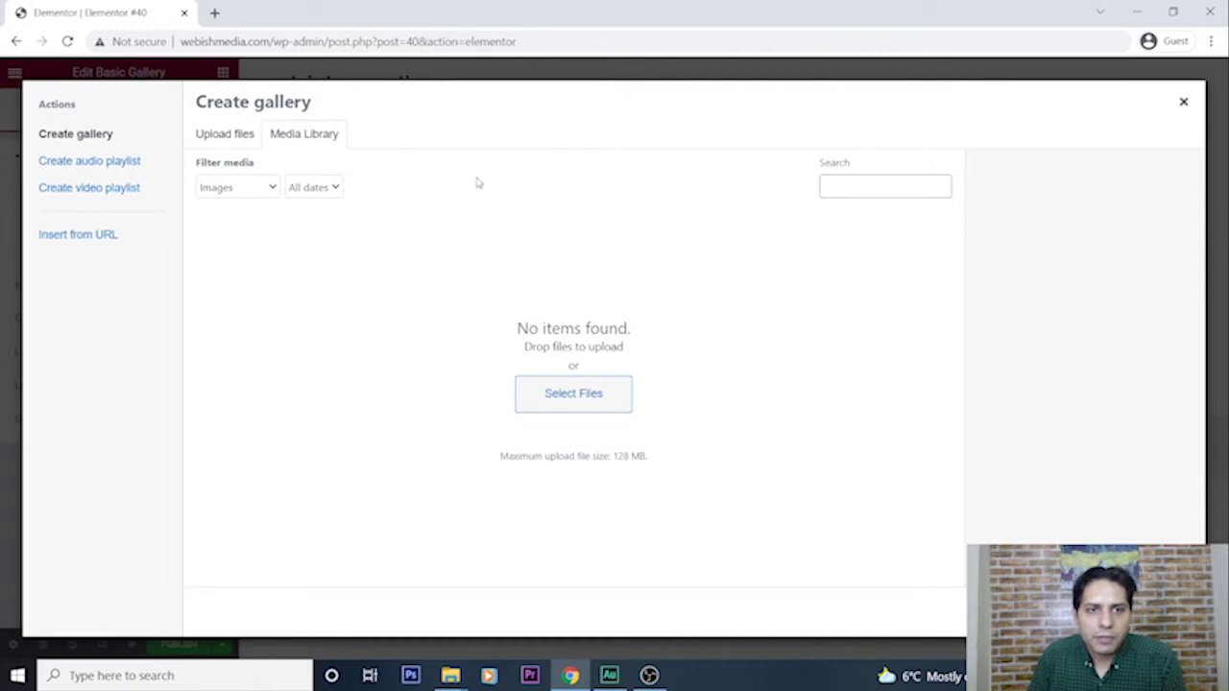
- Upload all eleven car photos from the Desktop CARS folder into the media library
{"action": "left_click", "coordinate": [224, 138]}
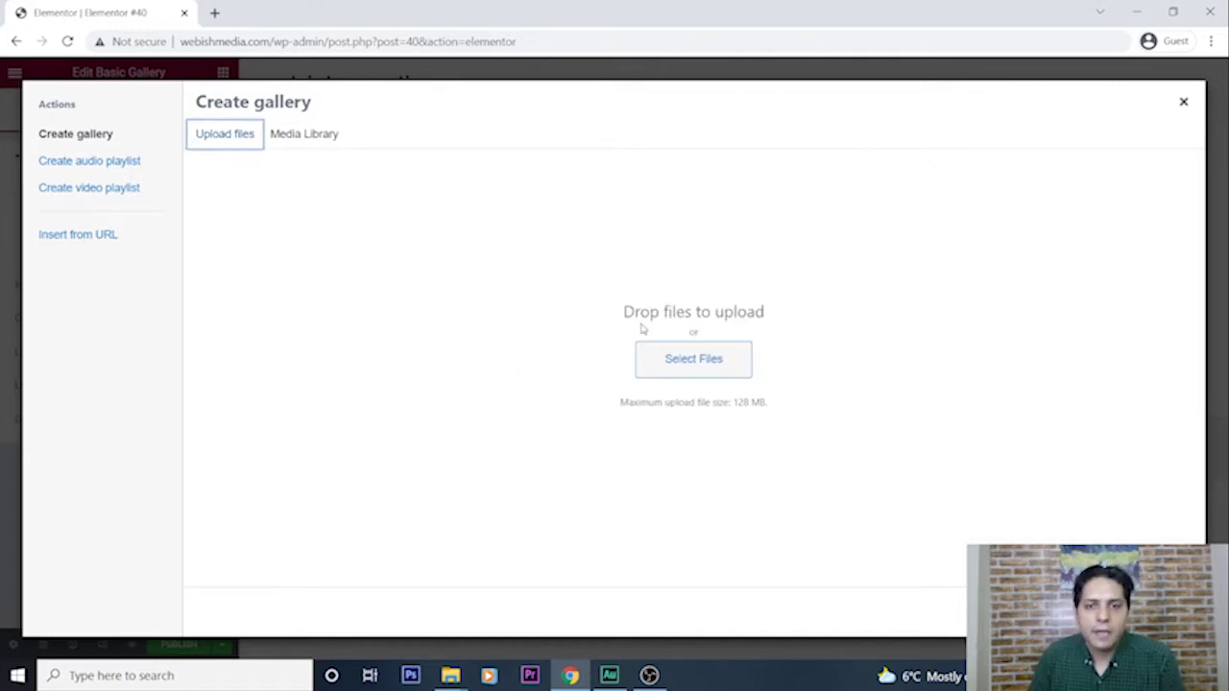
{"action": "left_click", "coordinate": [710, 358]}
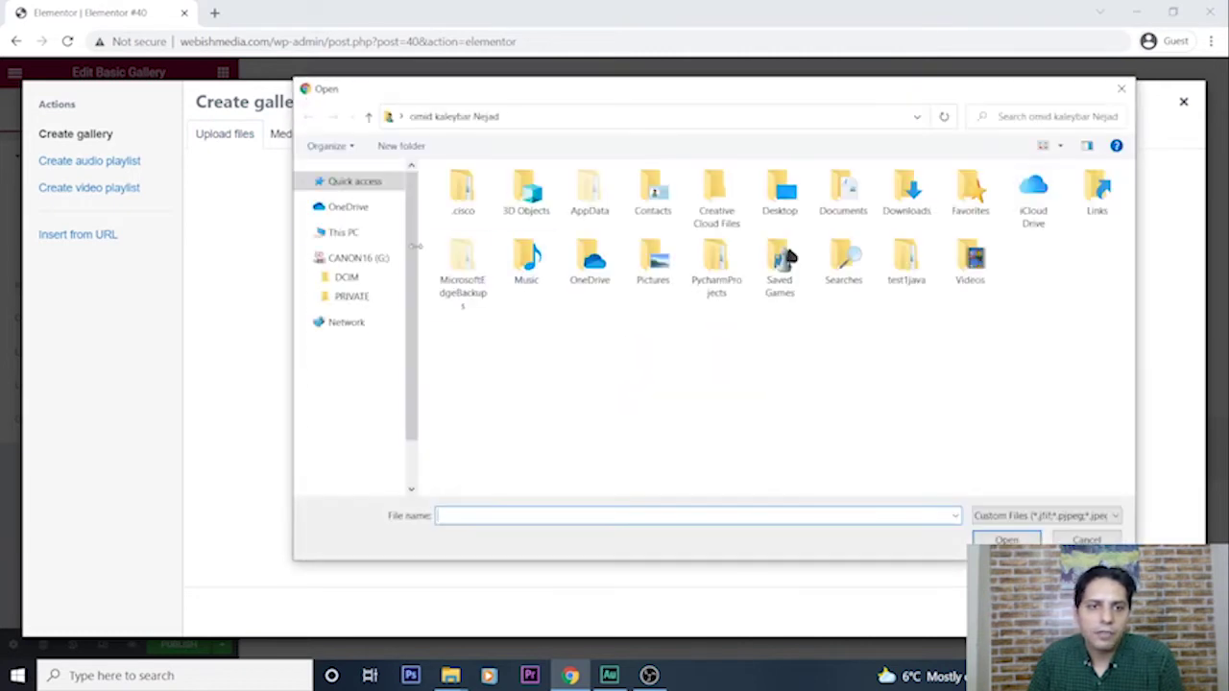
{"action": "left_click", "coordinate": [351, 200]}
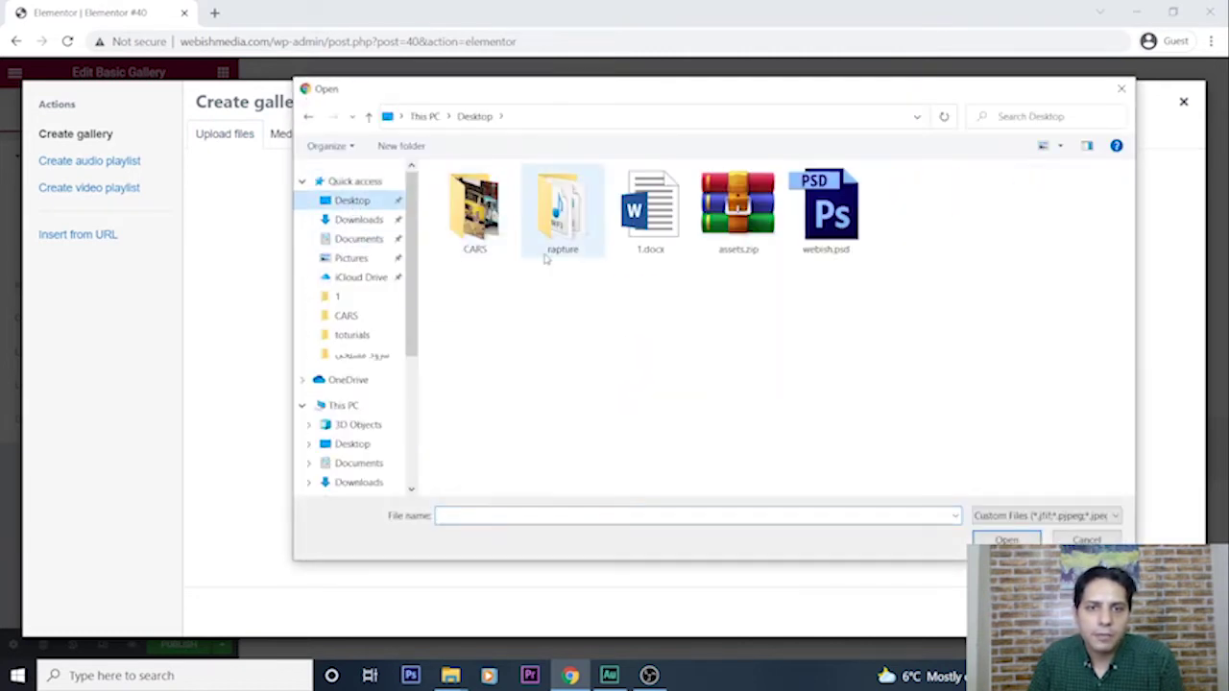
{"action": "double_click", "coordinate": [474, 217]}
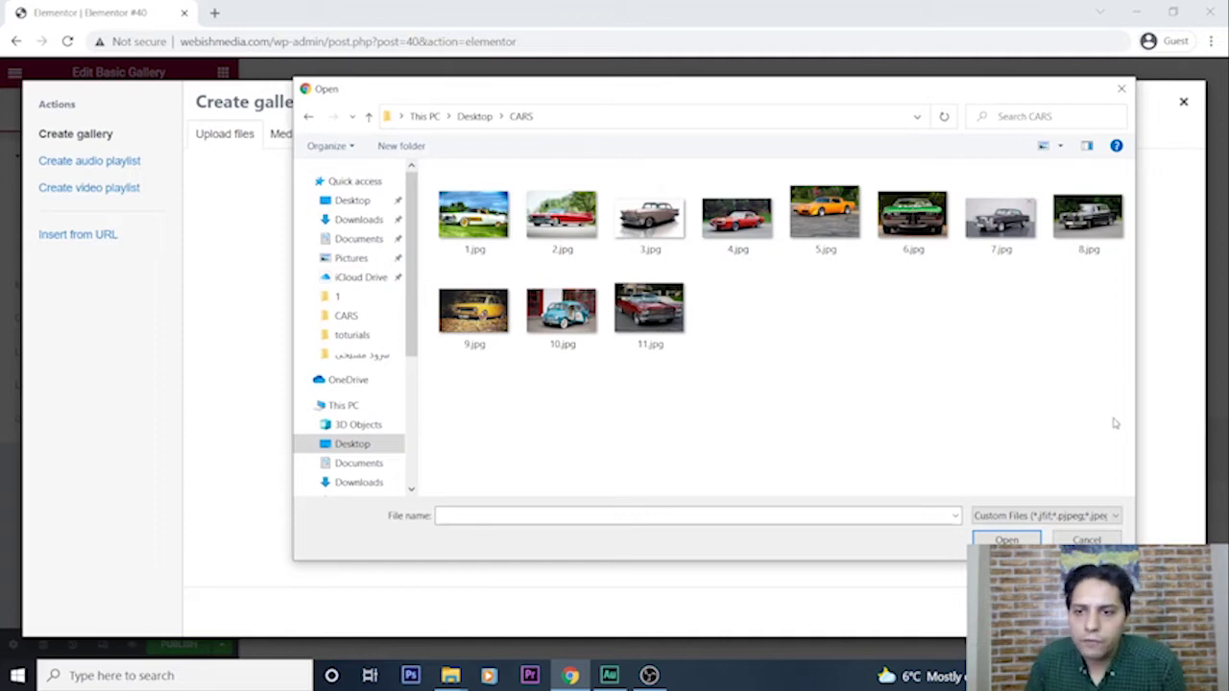
{"action": "left_click_drag", "start_coordinate": [1112, 421], "coordinate": [466, 213]}
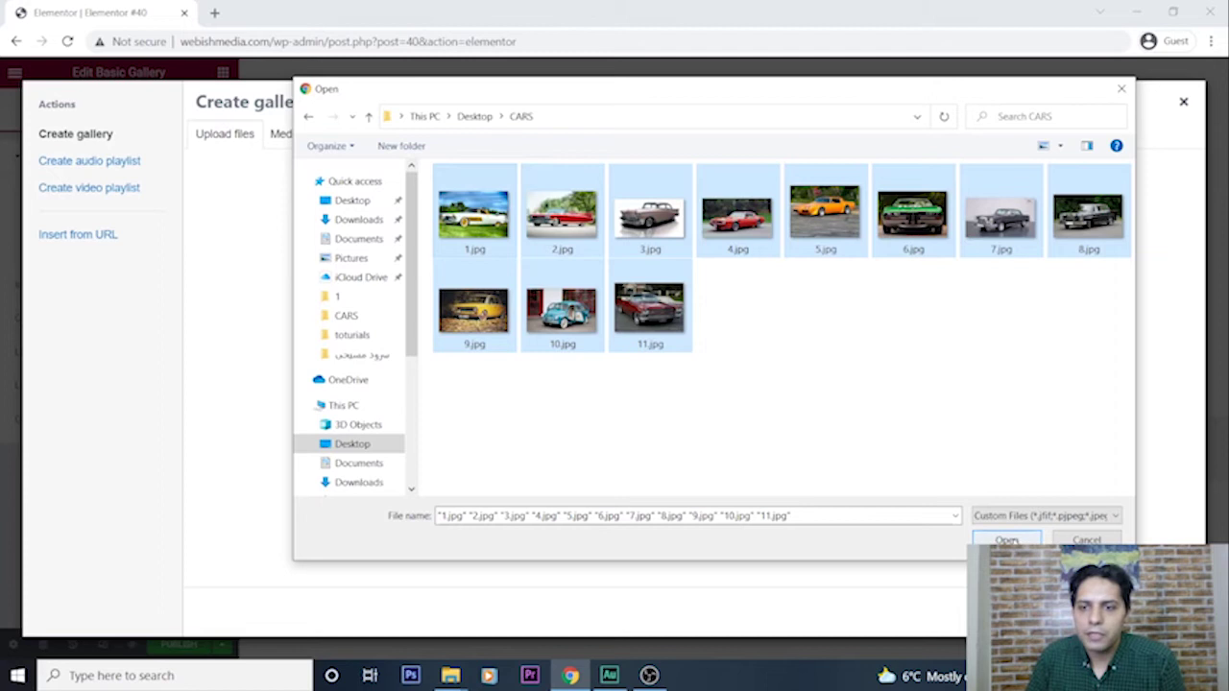
{"action": "left_click", "coordinate": [1005, 540]}
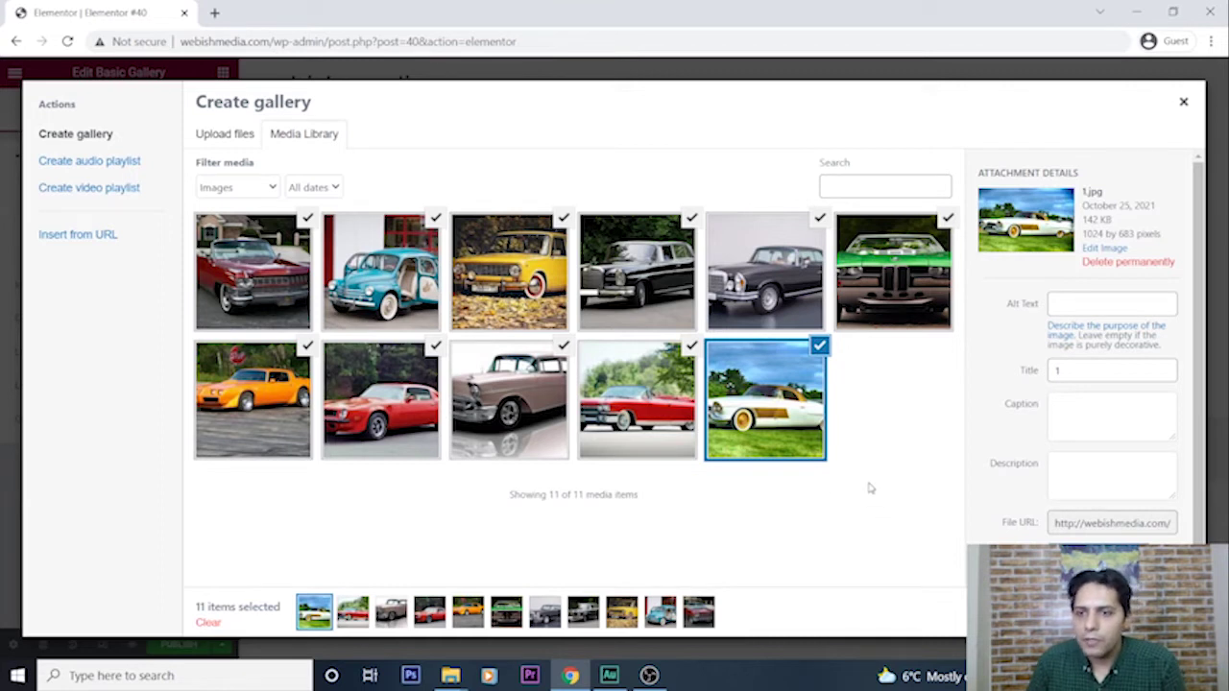
{"action": "left_click", "coordinate": [256, 275]}
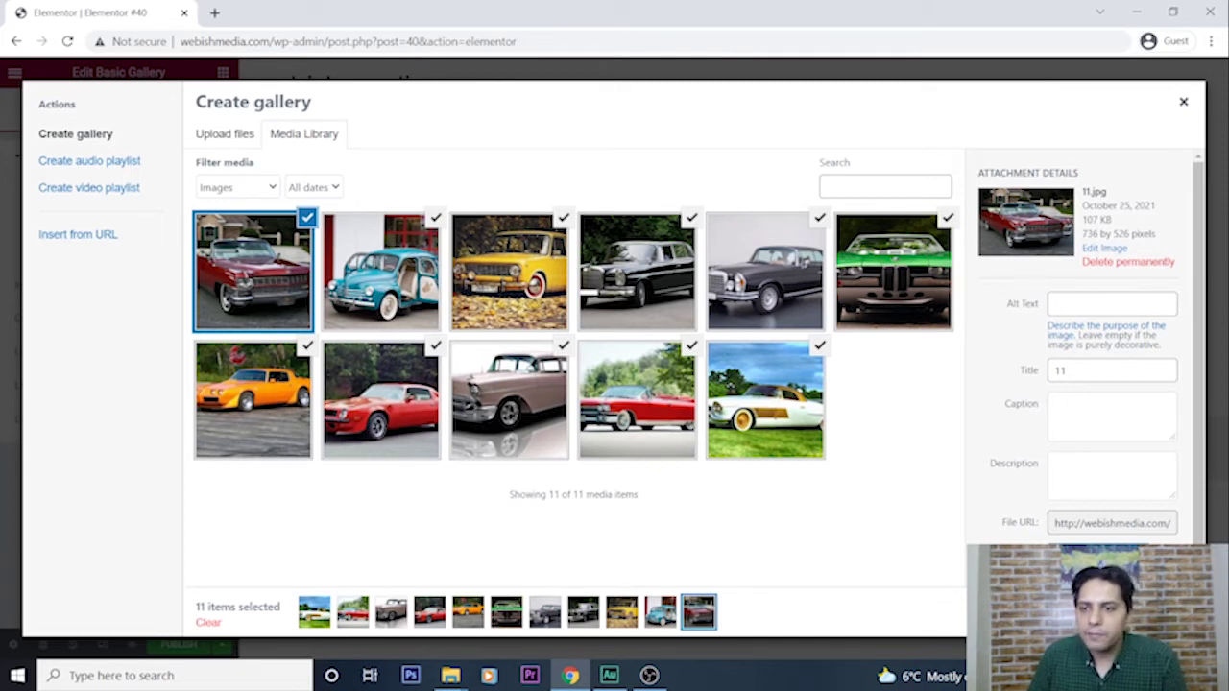
- Create a new gallery from the 11 selected car photos and reverse their order
{"action": "left_click", "coordinate": [1142, 612]}
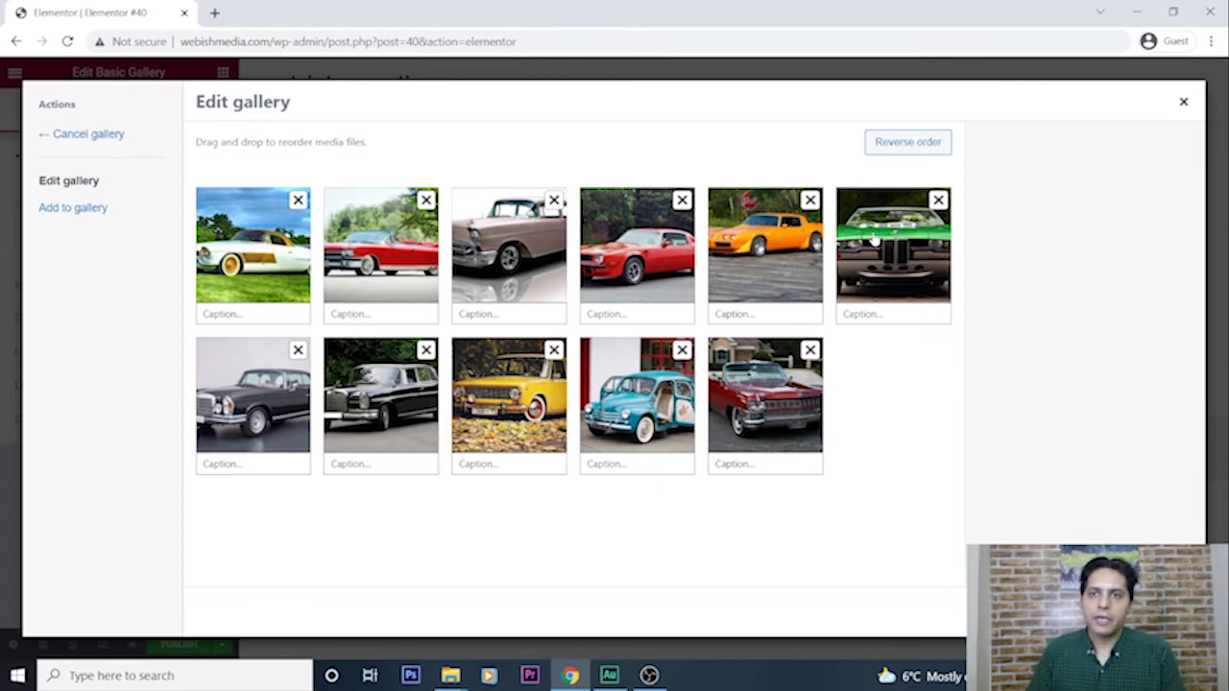
{"action": "left_click", "coordinate": [907, 144]}
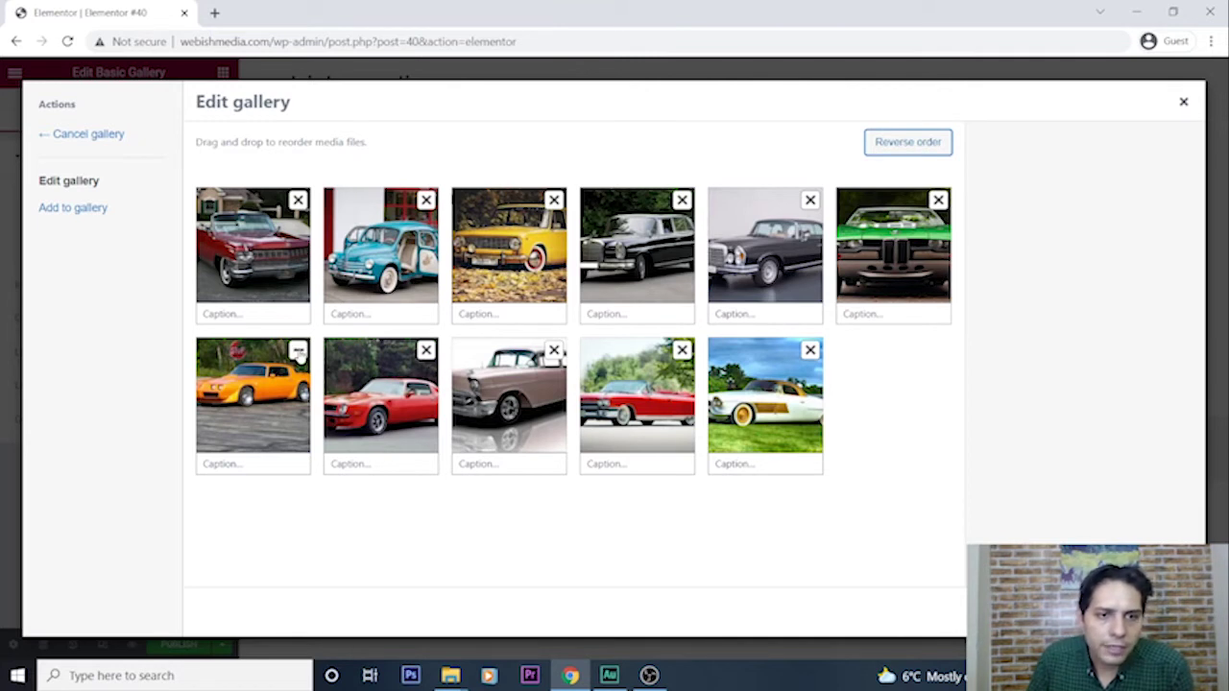
- Remove the orange car photo and insert the remaining 10-photo gallery into the page
{"action": "left_click", "coordinate": [298, 352]}
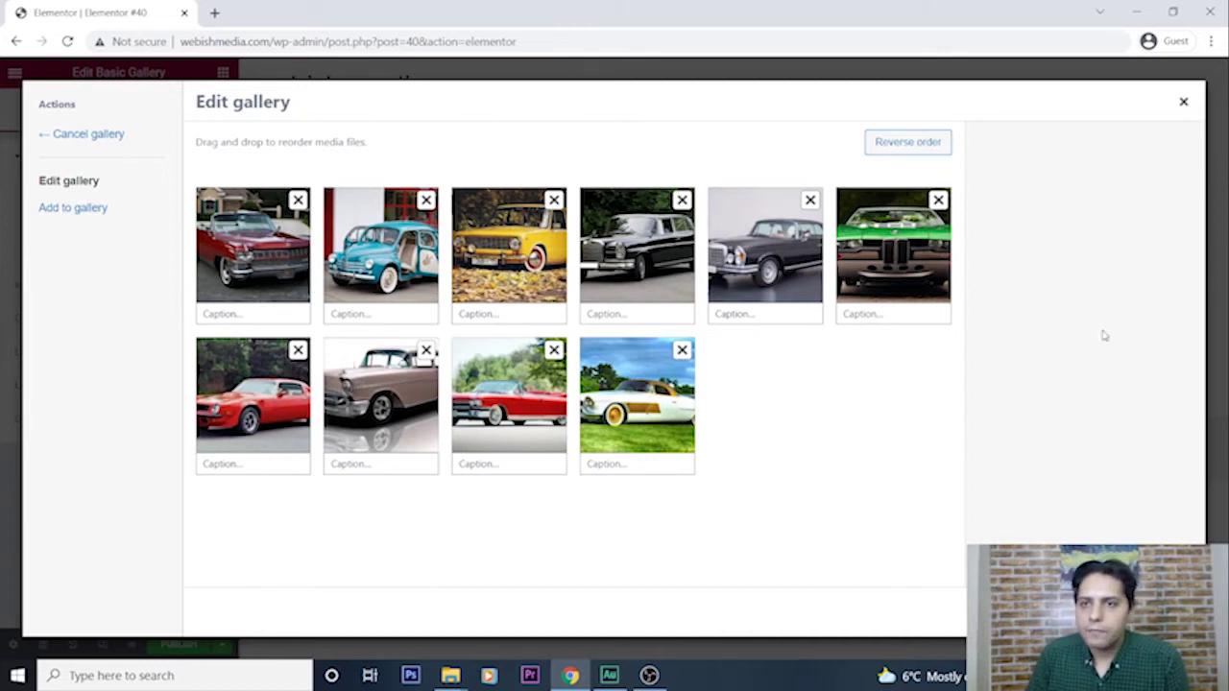
{"action": "left_click", "coordinate": [1142, 611]}
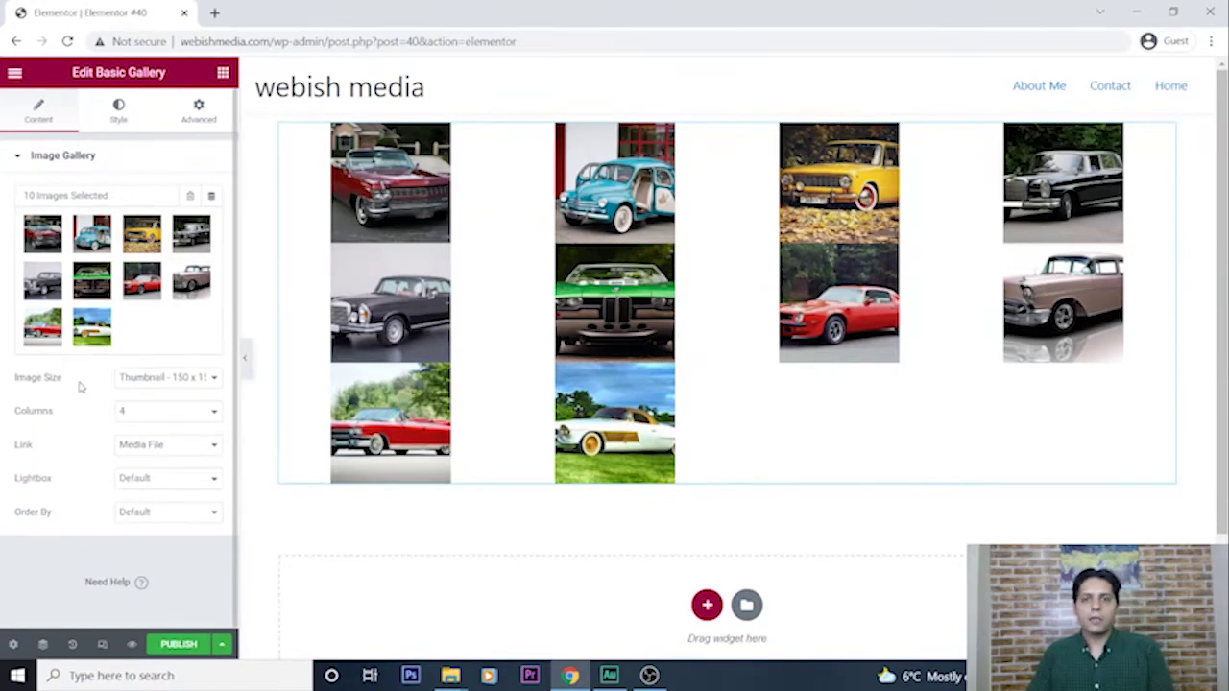
- Set the gallery's Image Size to Full
{"action": "left_click", "coordinate": [212, 379]}
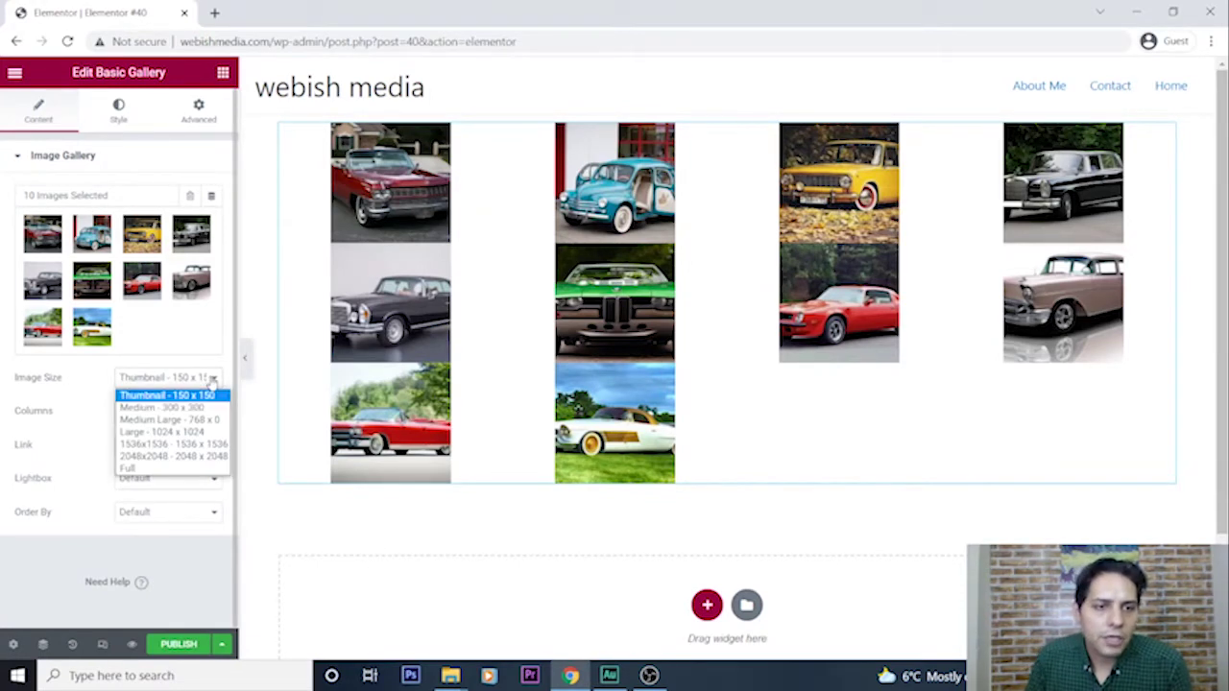
{"action": "left_click", "coordinate": [154, 408]}
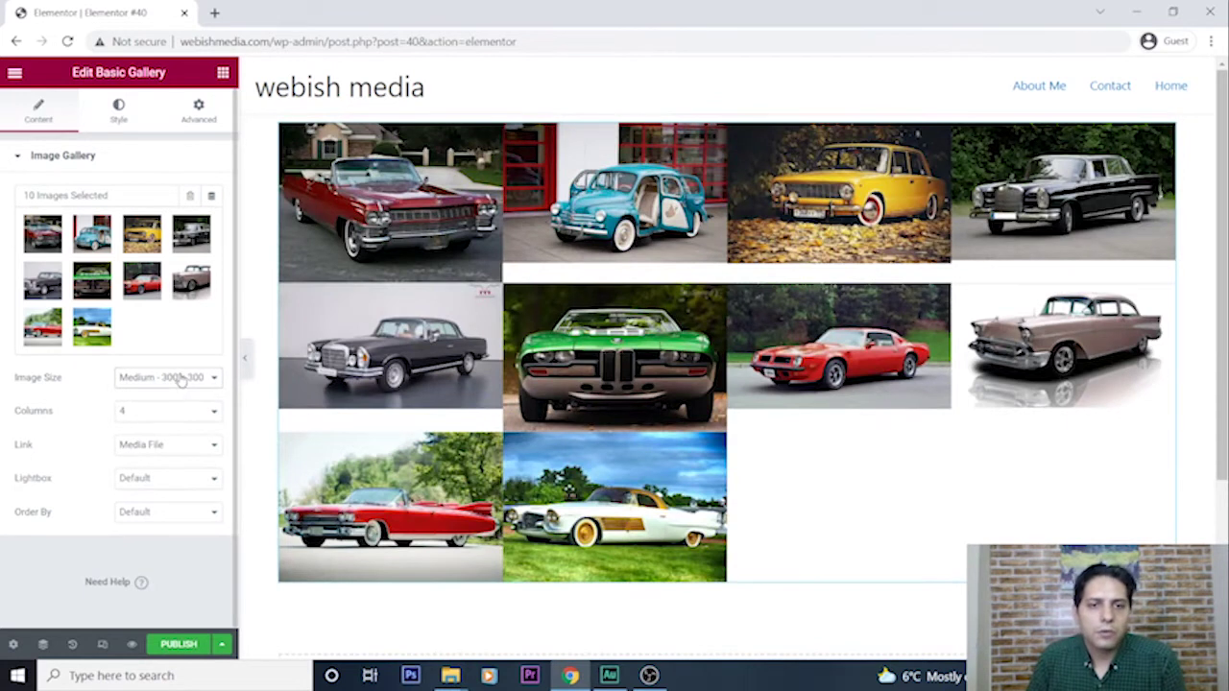
{"action": "left_click", "coordinate": [180, 379]}
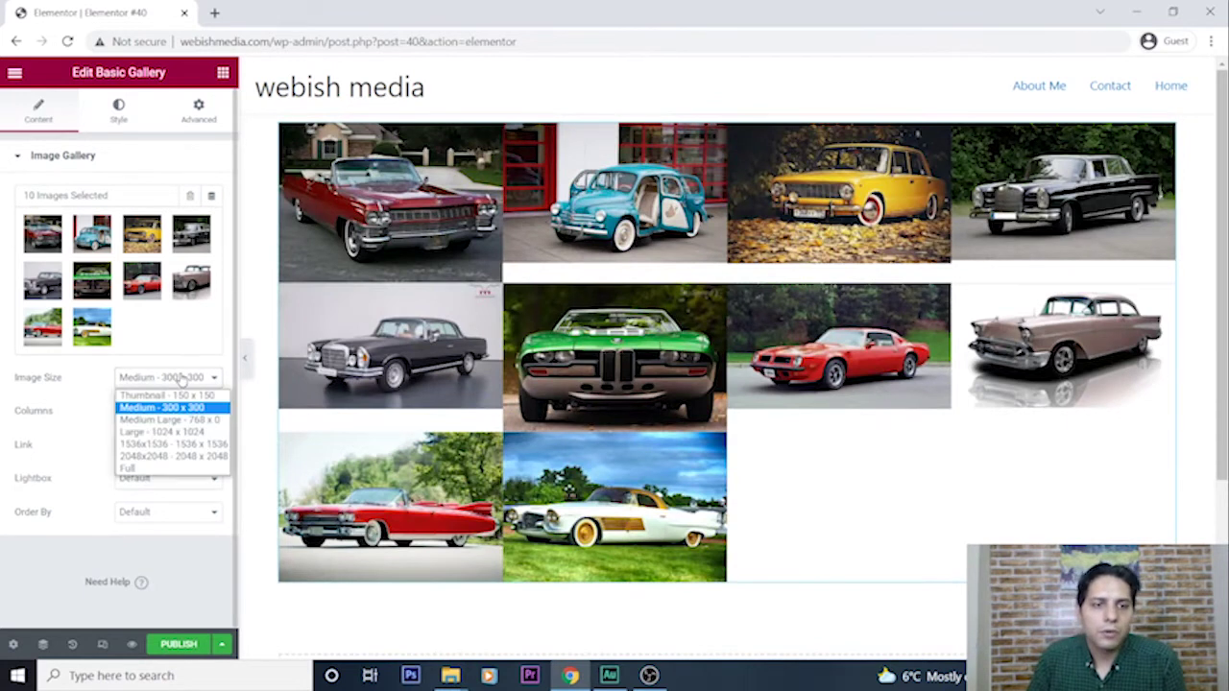
{"action": "left_click", "coordinate": [188, 446]}
{"action": "left_click", "coordinate": [168, 384]}
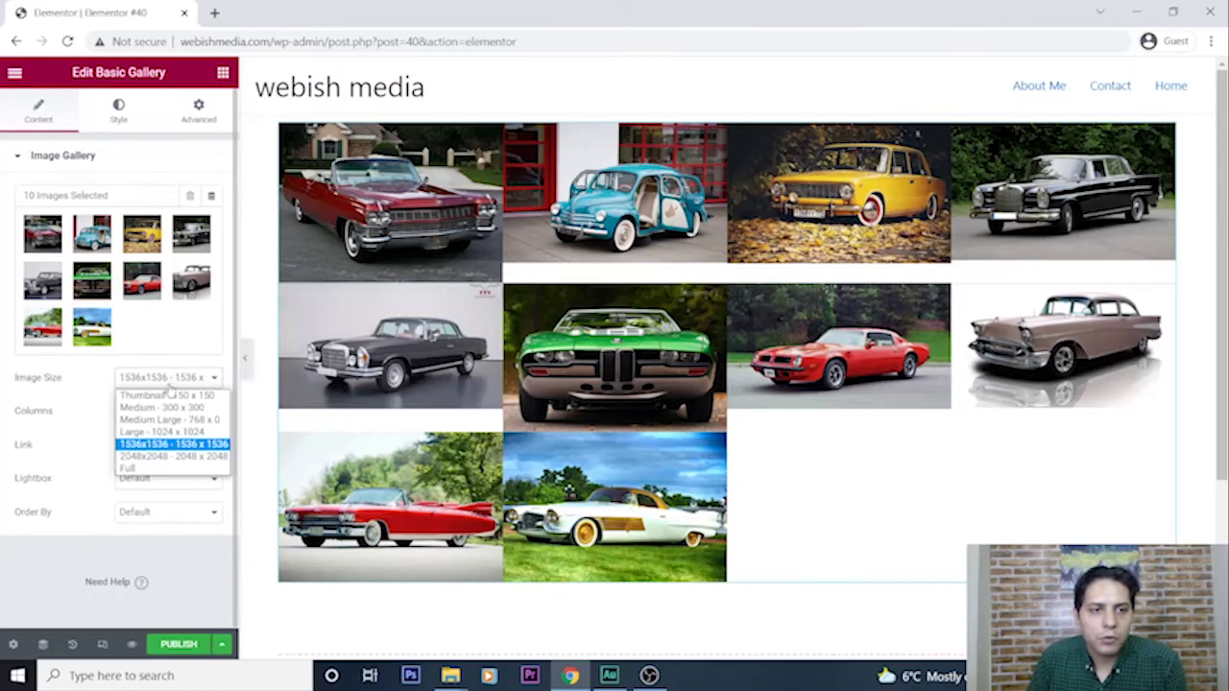
{"action": "left_click", "coordinate": [145, 470]}
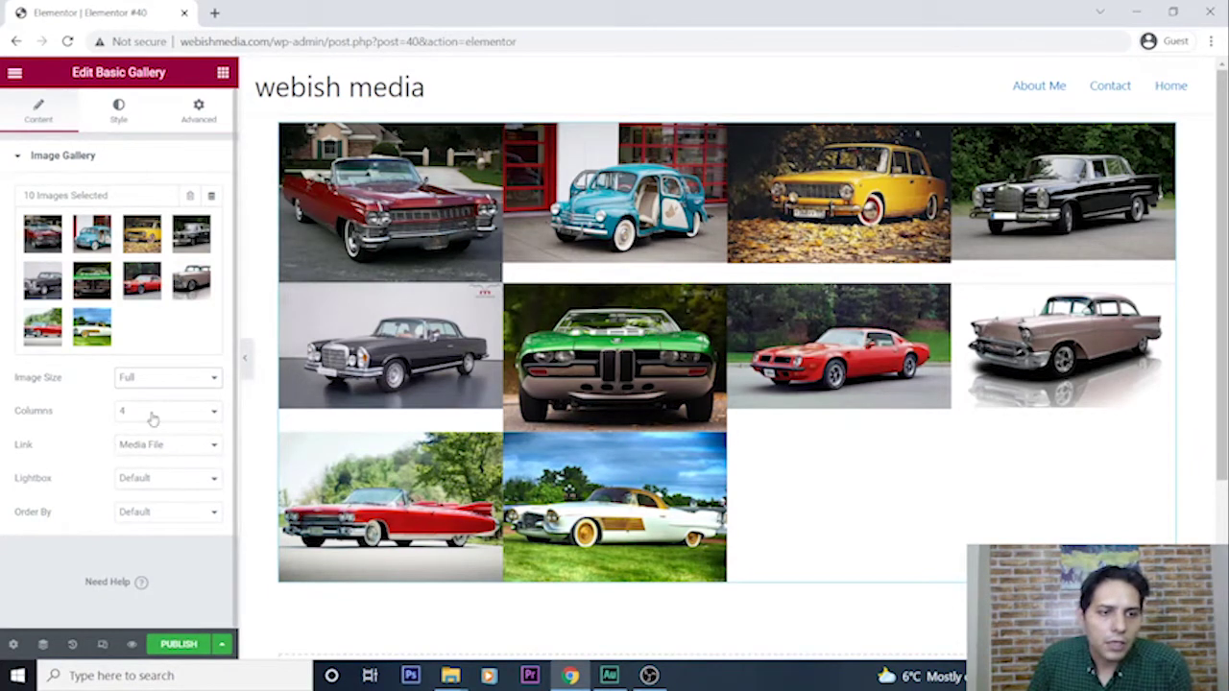
- Keep Link as Media File and Lightbox as Default, and set Order By to Random
{"action": "left_click", "coordinate": [167, 444]}
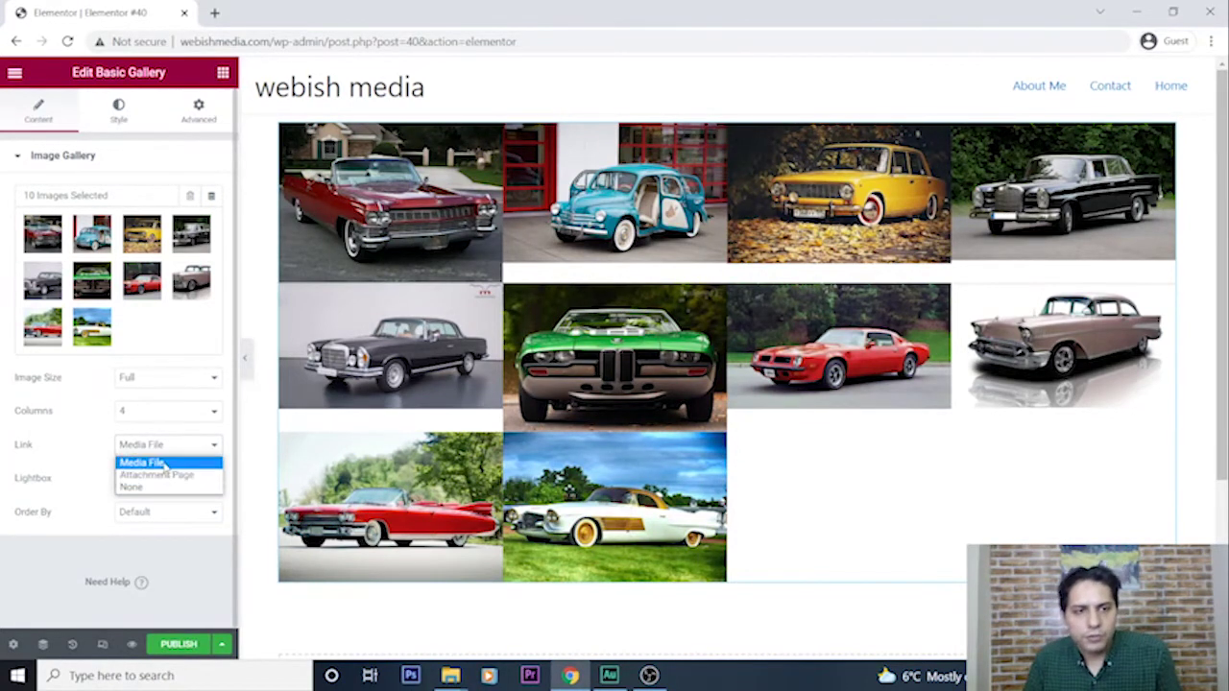
{"action": "left_click", "coordinate": [156, 464]}
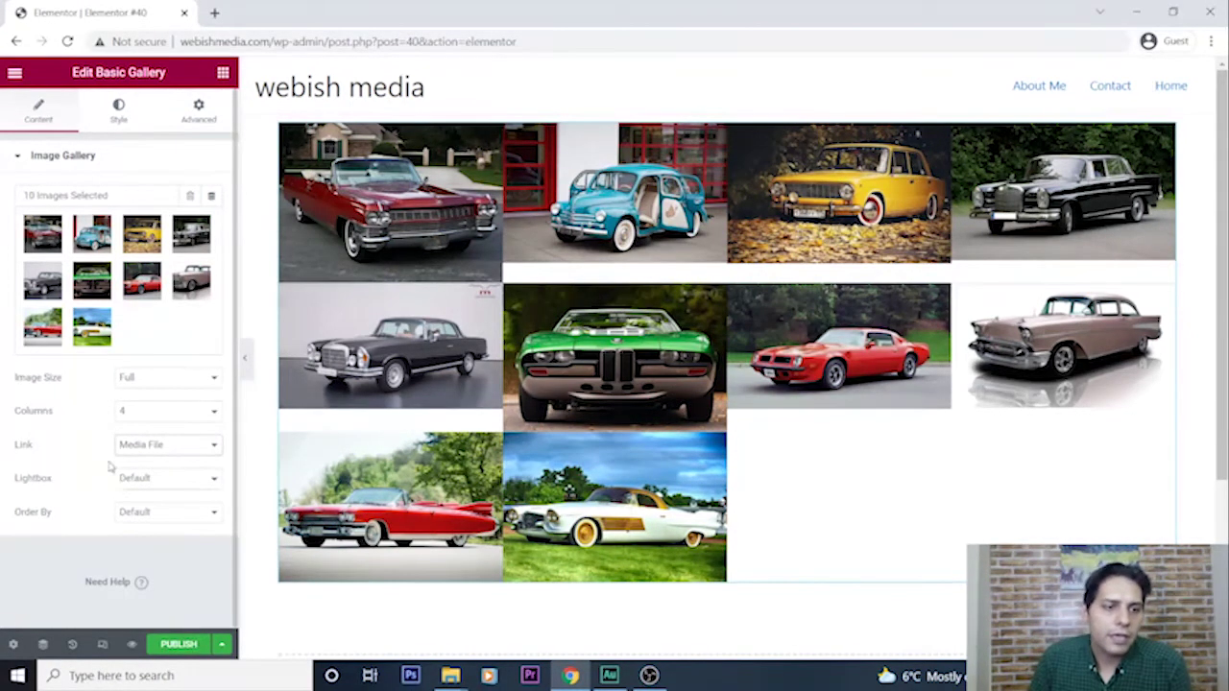
{"action": "left_click", "coordinate": [140, 478]}
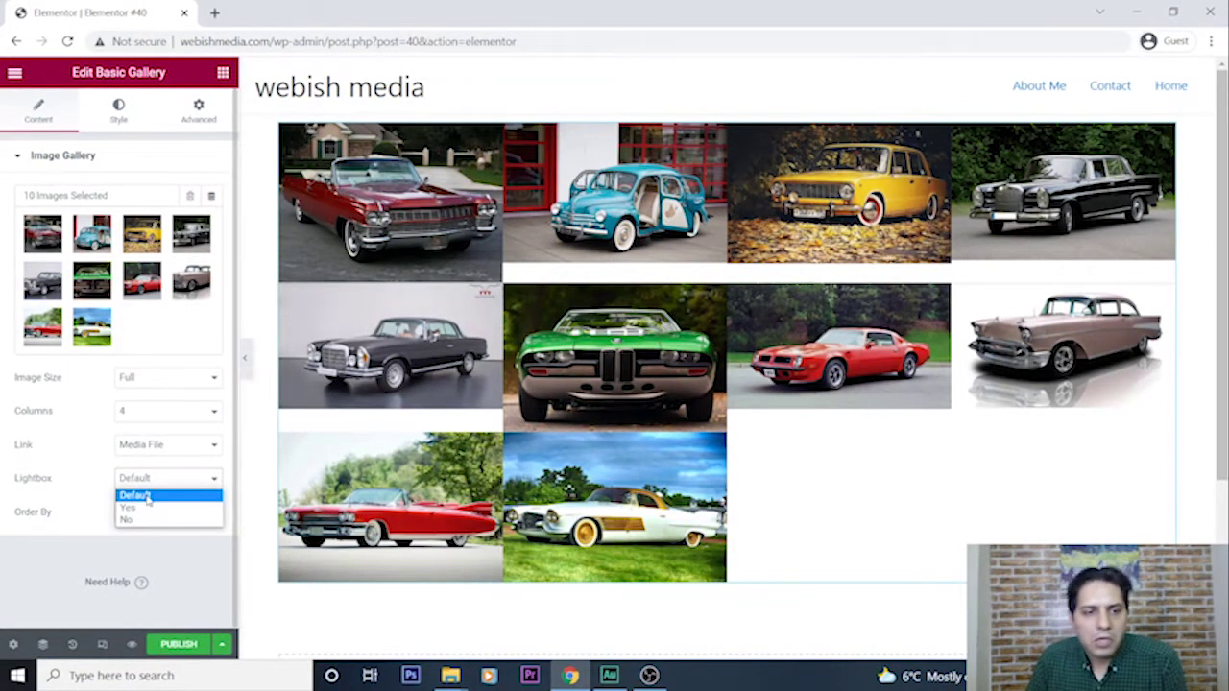
{"action": "left_click", "coordinate": [154, 495]}
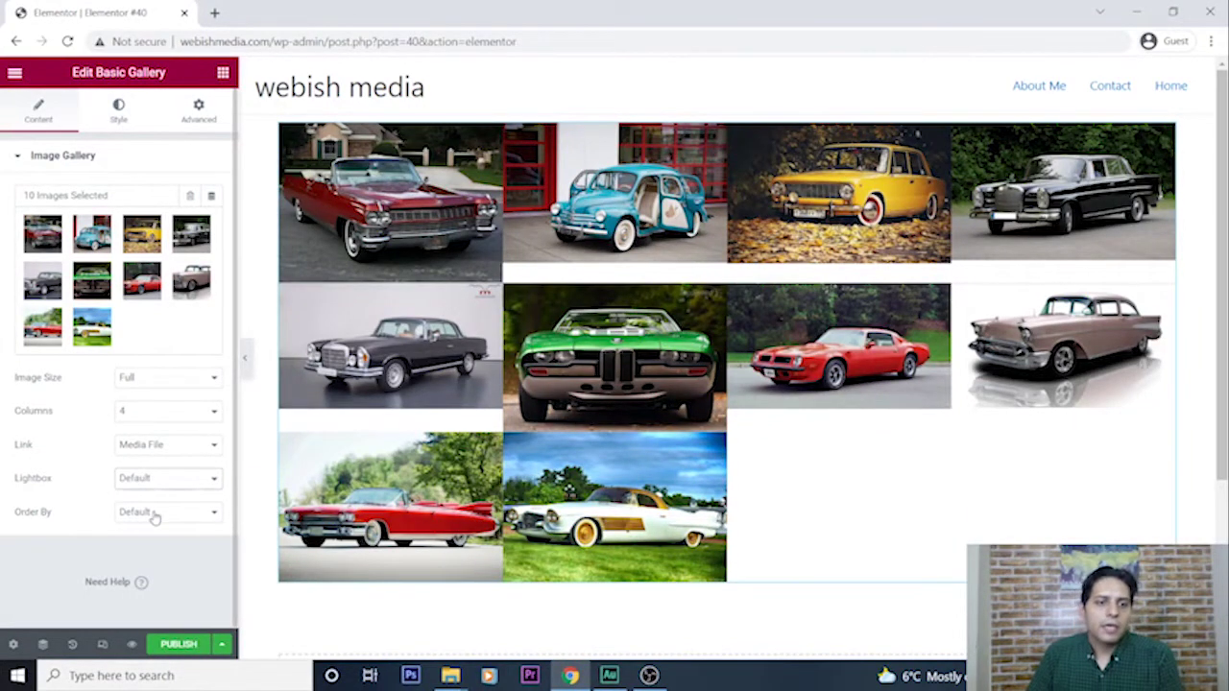
{"action": "left_click", "coordinate": [153, 515]}
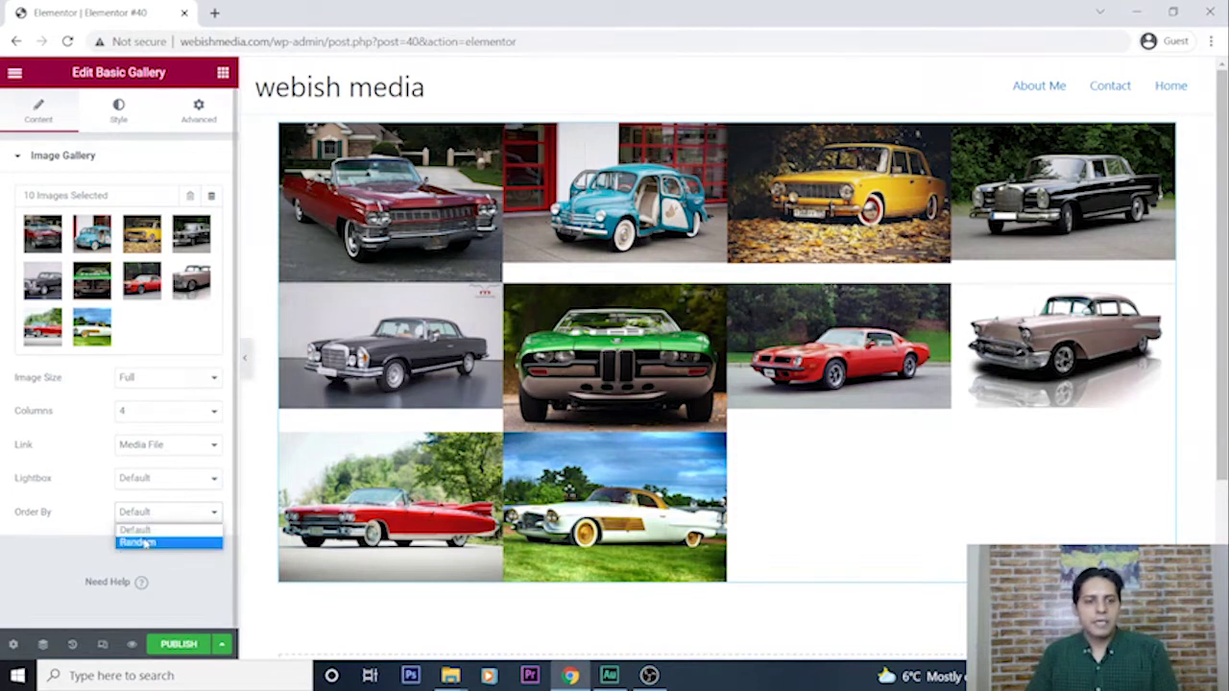
{"action": "left_click", "coordinate": [144, 543]}
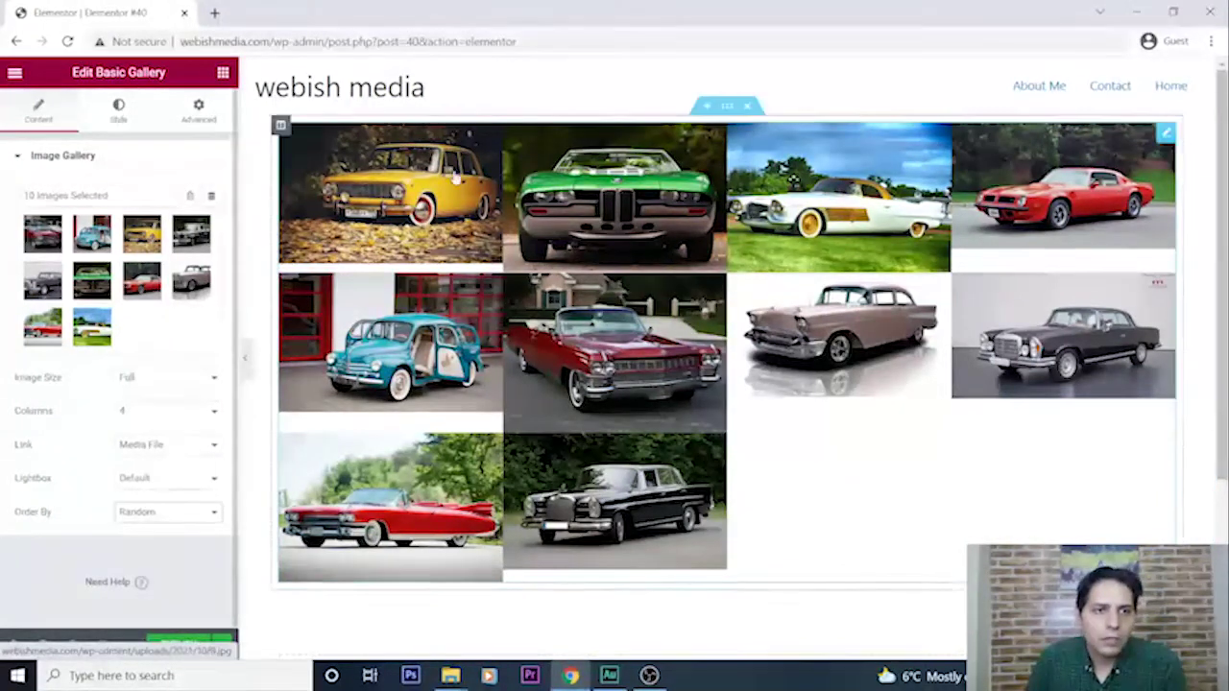
{"action": "left_click", "coordinate": [118, 108]}
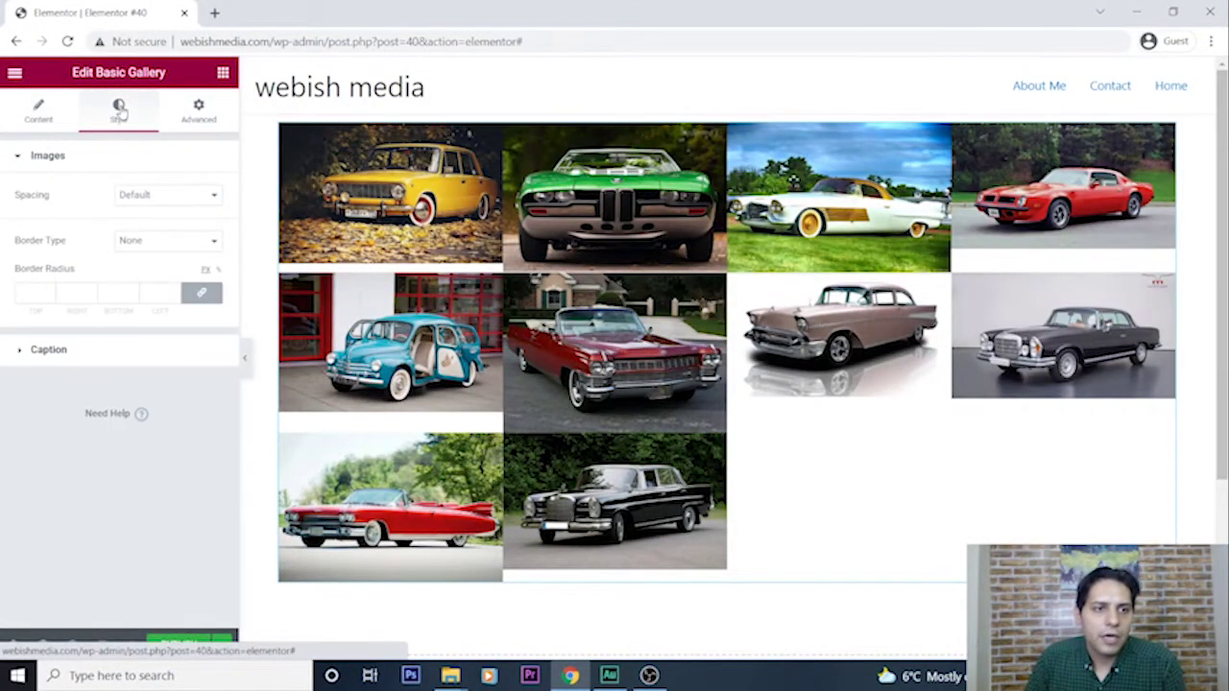
- Set the gallery image Spacing to Custom with a value of 0
{"action": "left_click", "coordinate": [191, 196]}
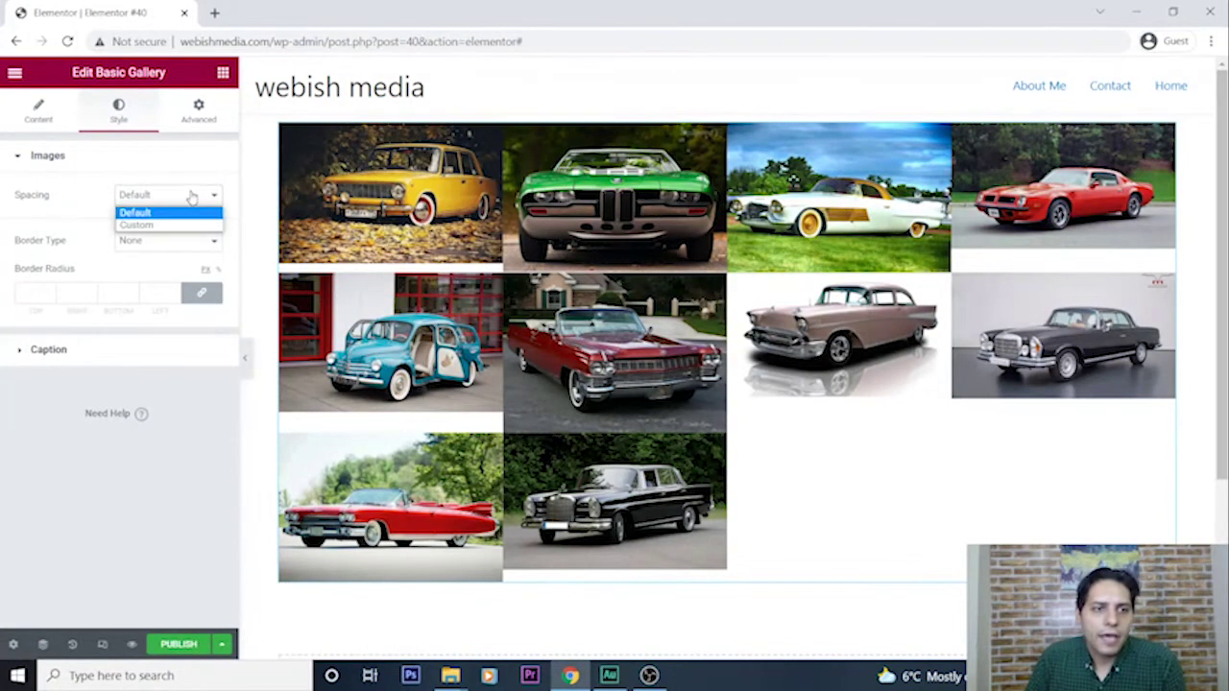
{"action": "left_click", "coordinate": [142, 225]}
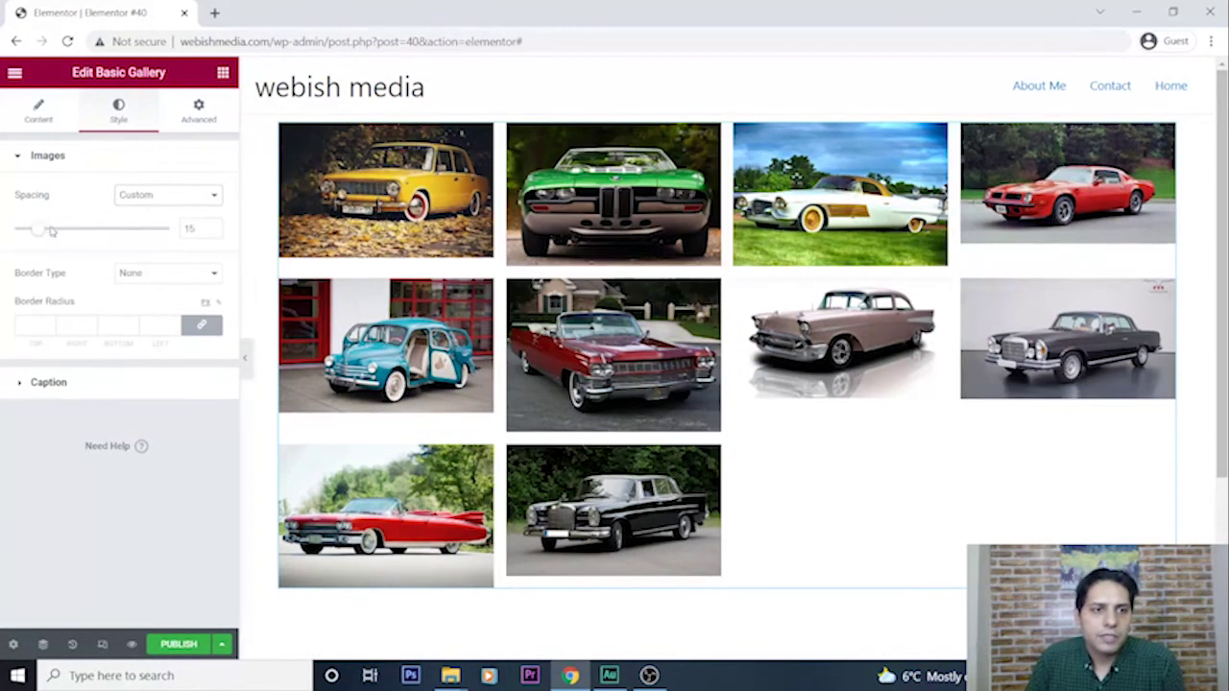
{"action": "left_click_drag", "start_coordinate": [52, 230], "coordinate": [120, 245]}
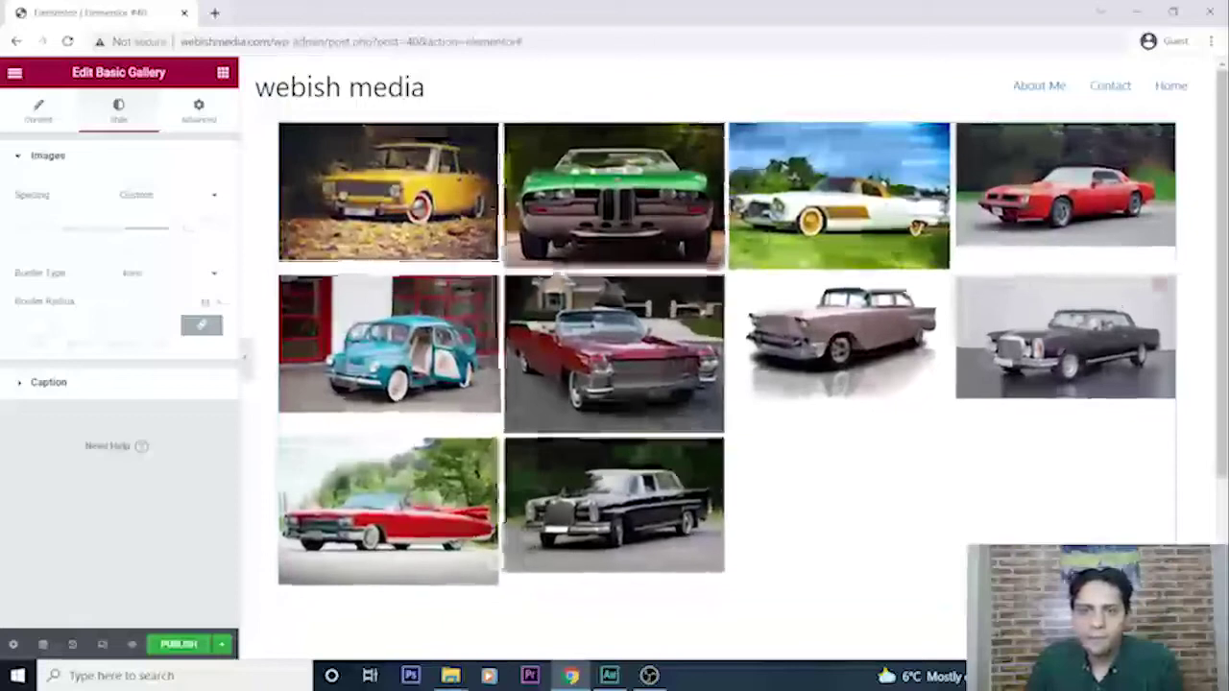
{"action": "left_click_drag", "start_coordinate": [52, 230], "coordinate": [26, 235]}
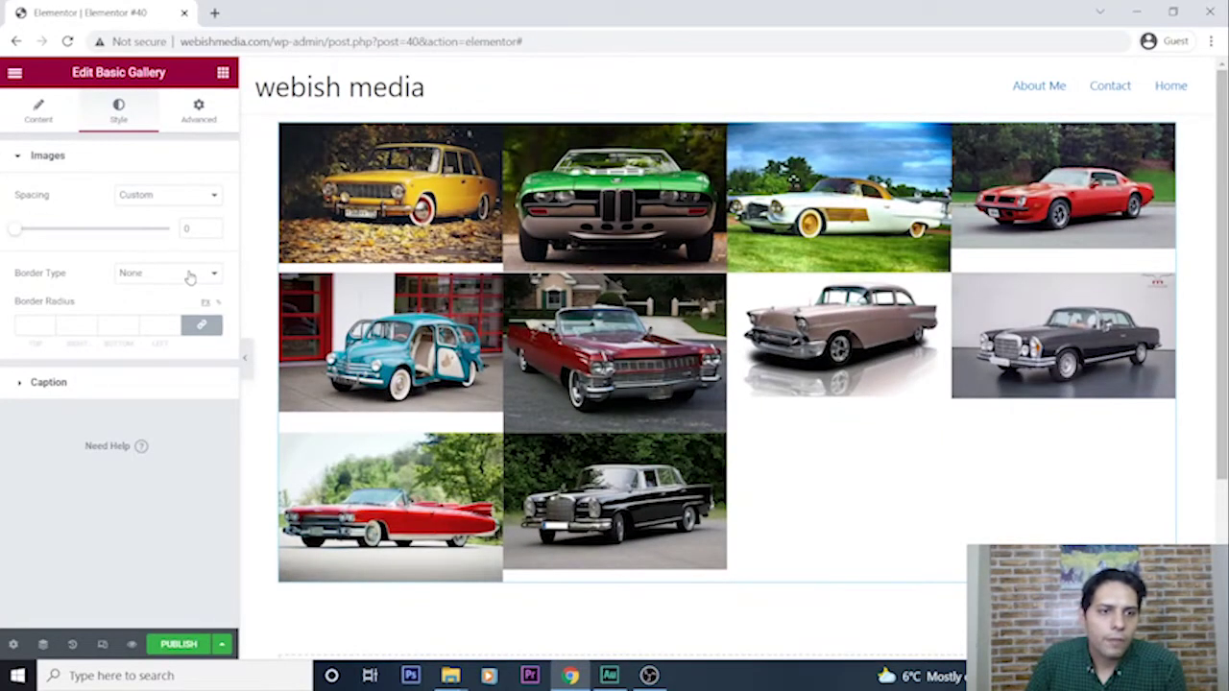
- Give the gallery images a Dotted border with width 5
{"action": "left_click", "coordinate": [190, 277]}
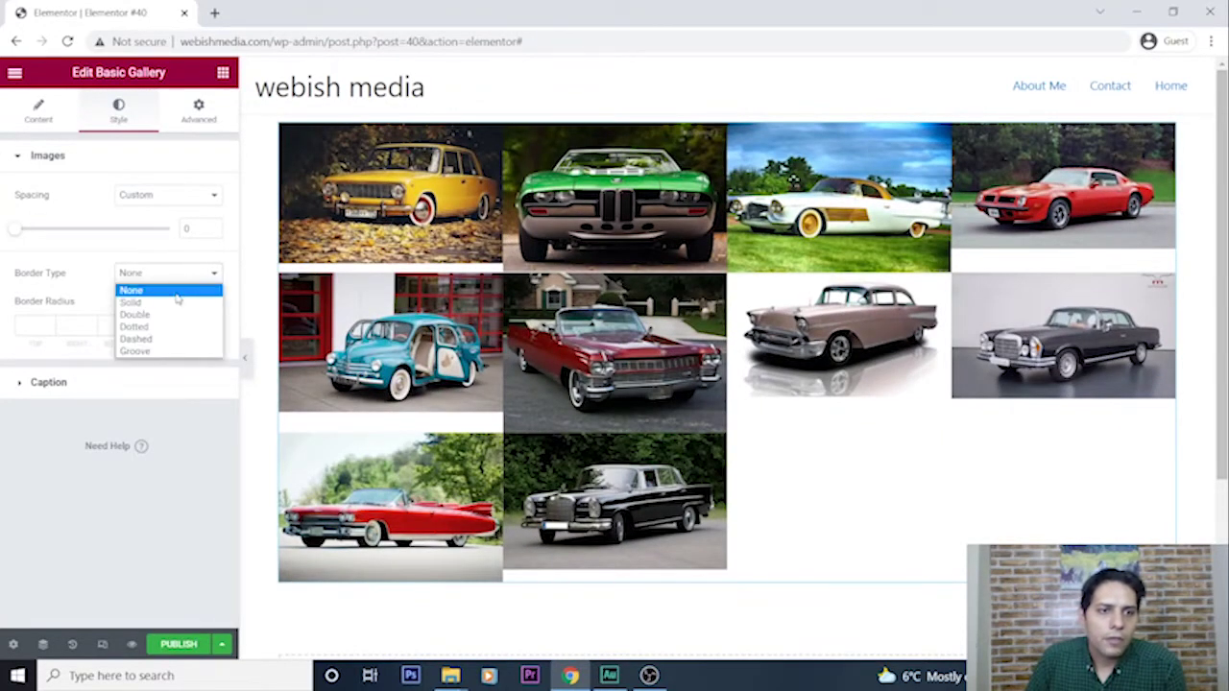
{"action": "left_click", "coordinate": [156, 304]}
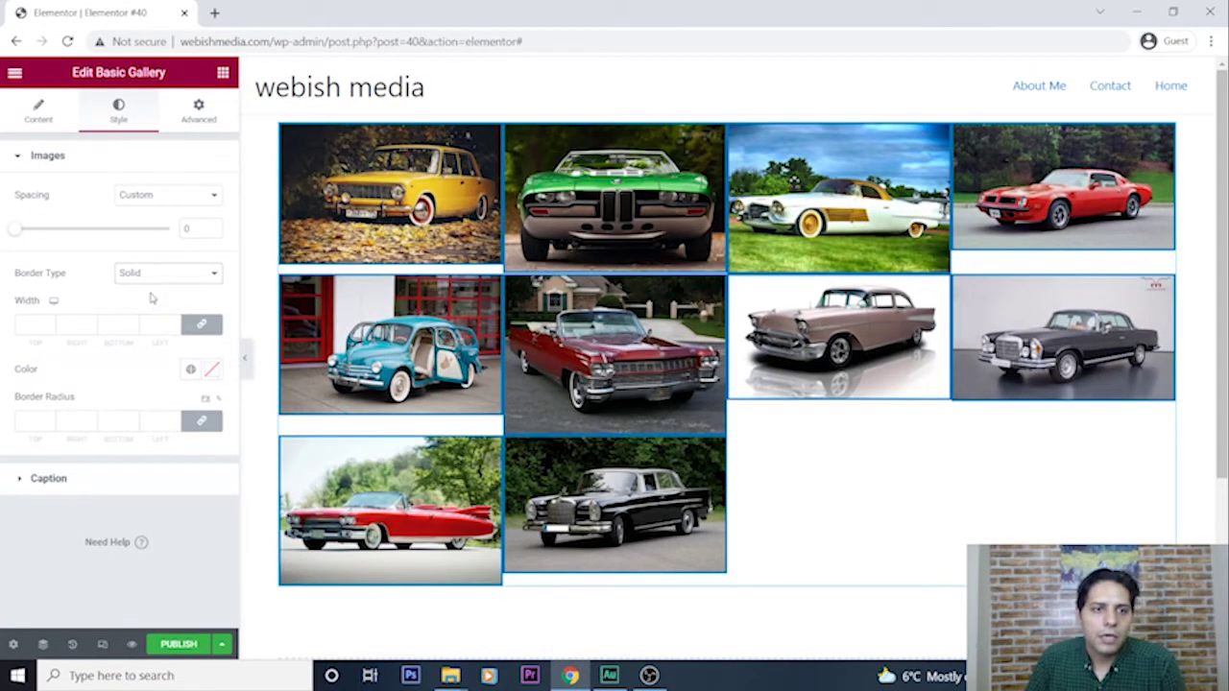
{"action": "left_click", "coordinate": [186, 277]}
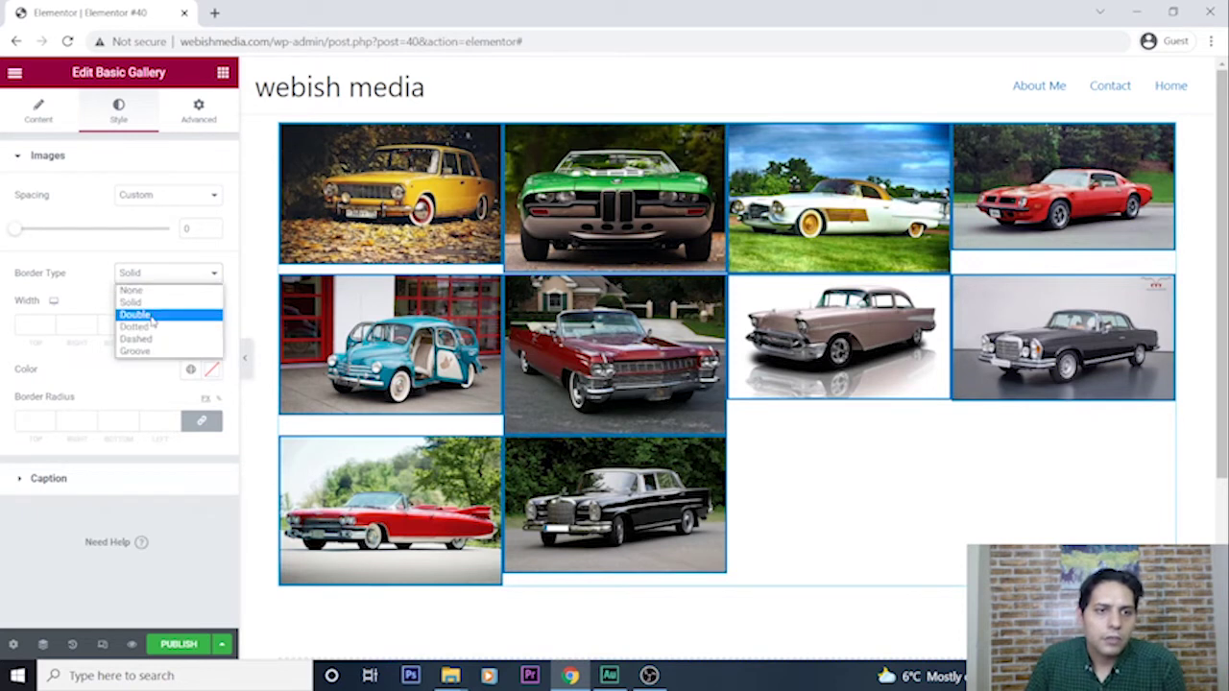
{"action": "left_click", "coordinate": [152, 315]}
{"action": "left_click", "coordinate": [163, 278]}
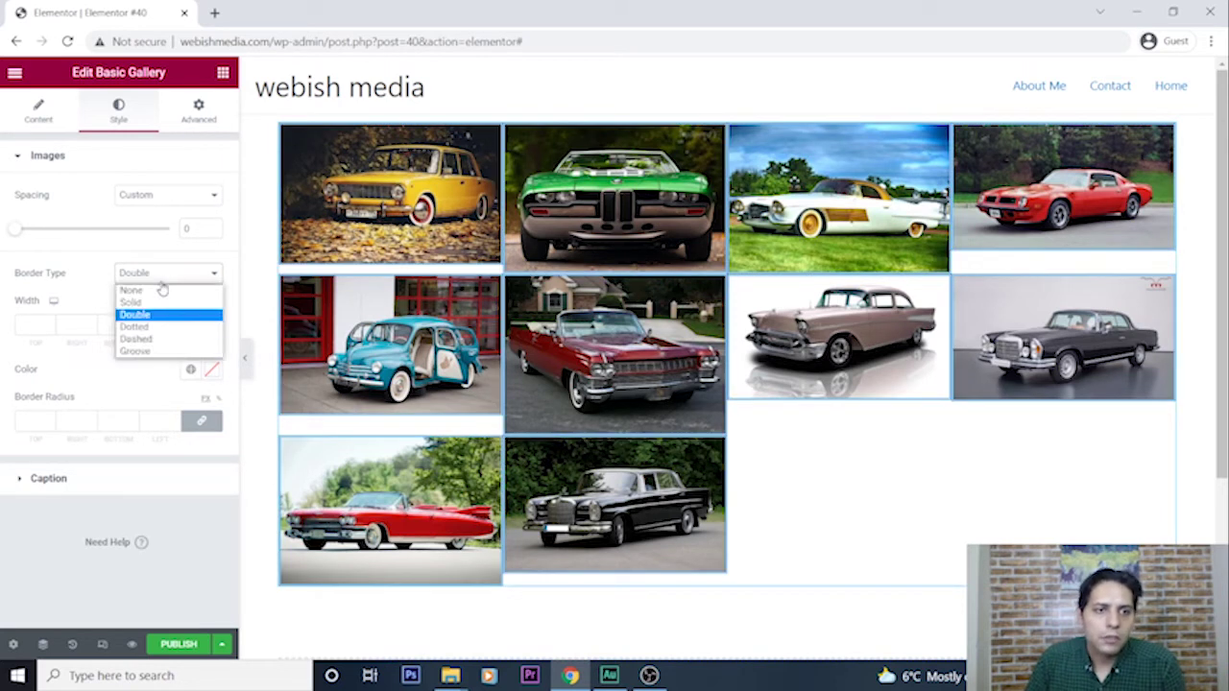
{"action": "left_click", "coordinate": [158, 326]}
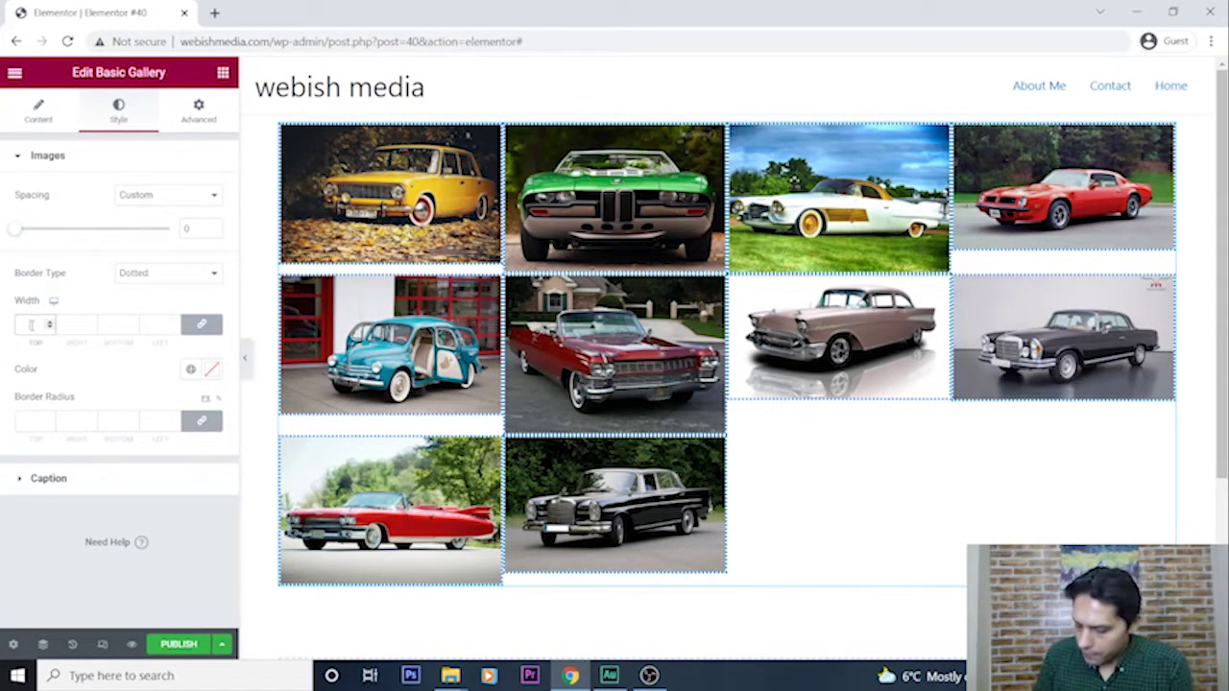
{"action": "type", "text": "5"}
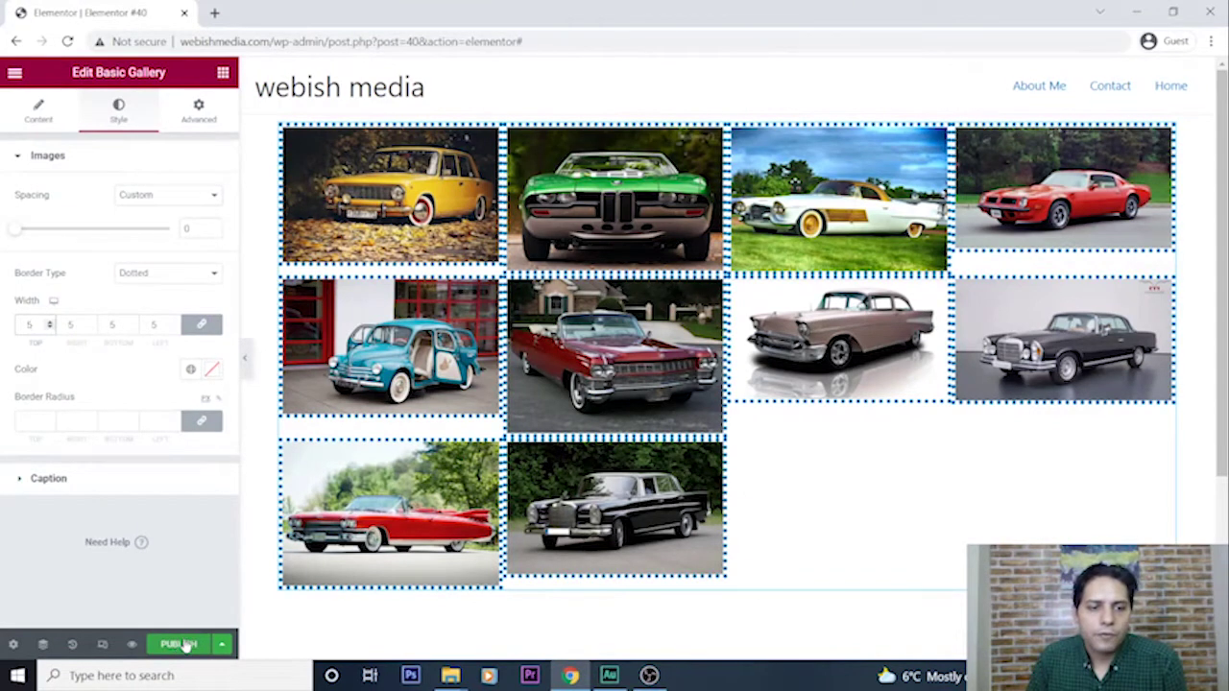
- Publish Elementor #40 and preview the live page in a new tab
{"action": "left_click", "coordinate": [187, 544]}
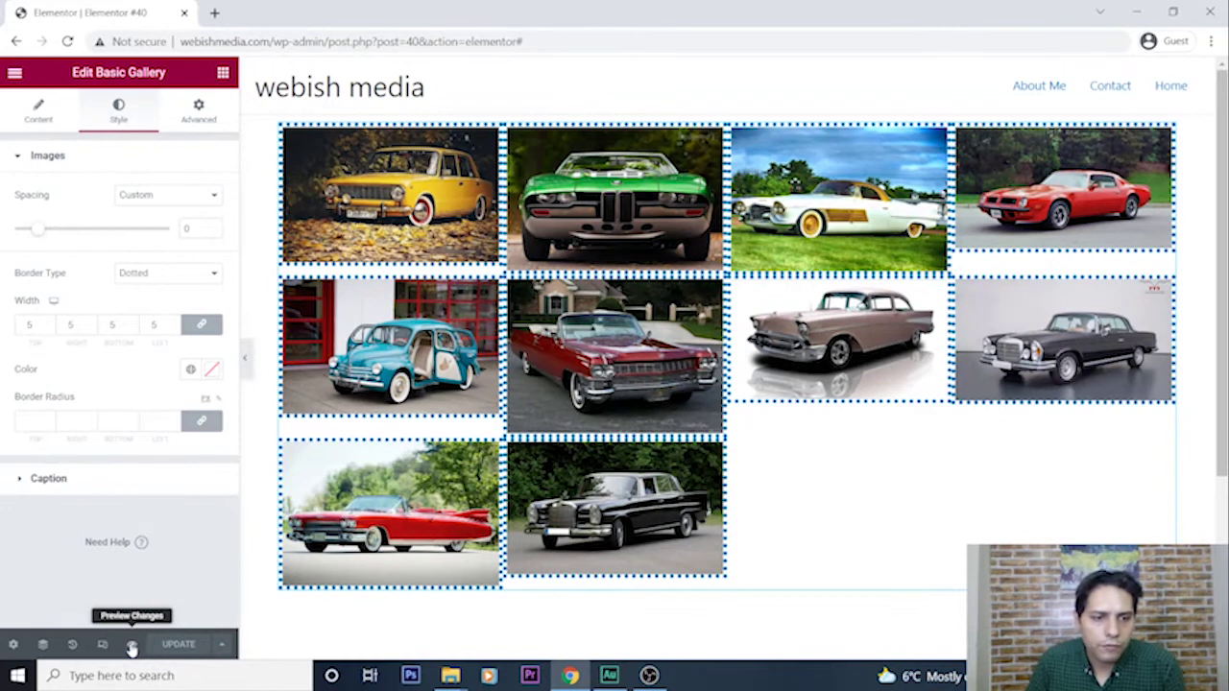
{"action": "left_click", "coordinate": [132, 646]}
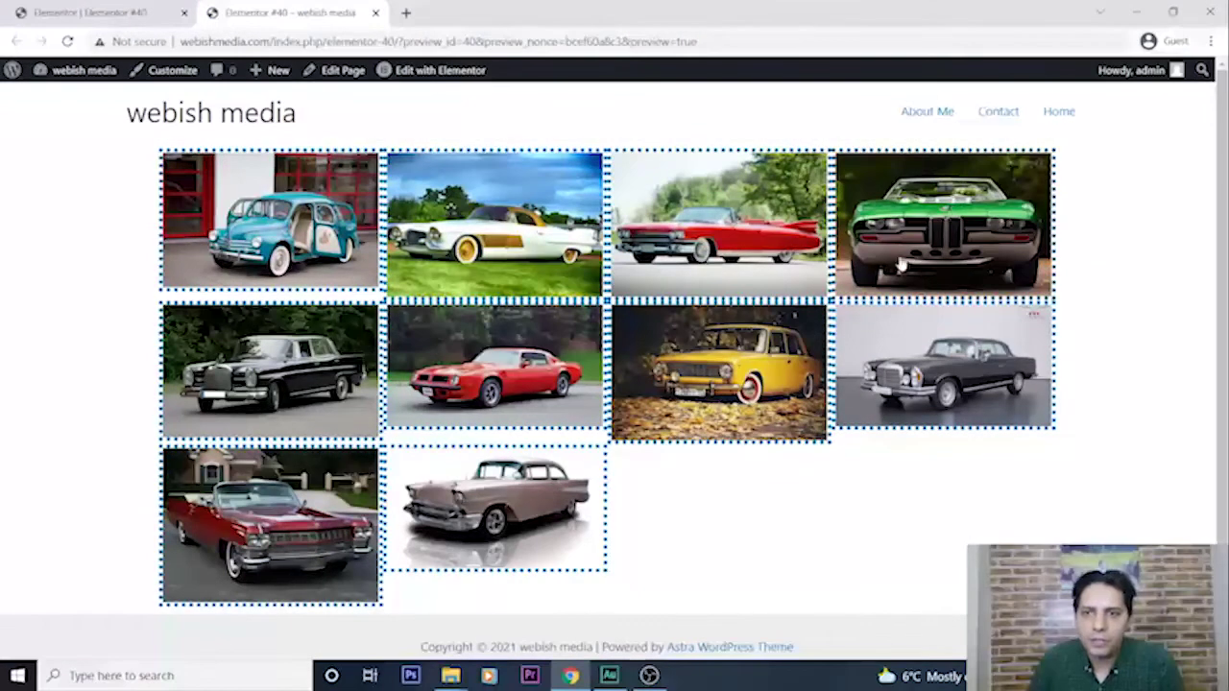
- Browse the car images enlarged one by one up to the yellow car, then reopen the Elementor editor's main menu
{"action": "left_click", "coordinate": [281, 231]}
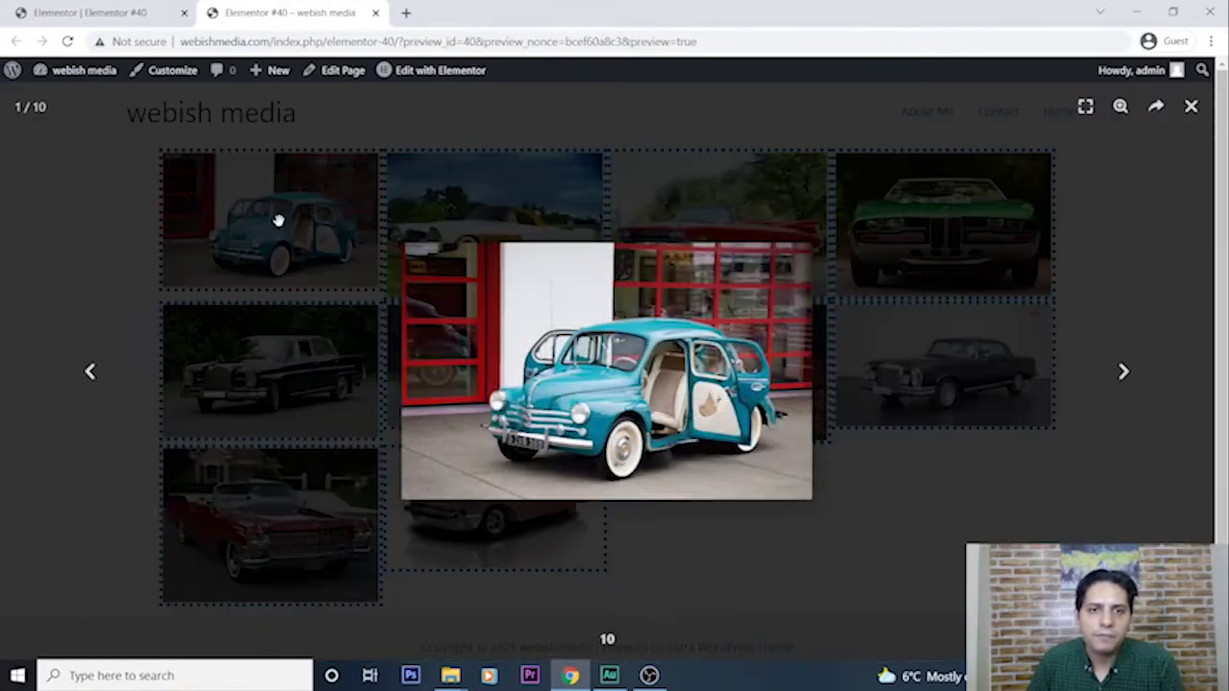
{"action": "left_click", "coordinate": [1125, 373]}
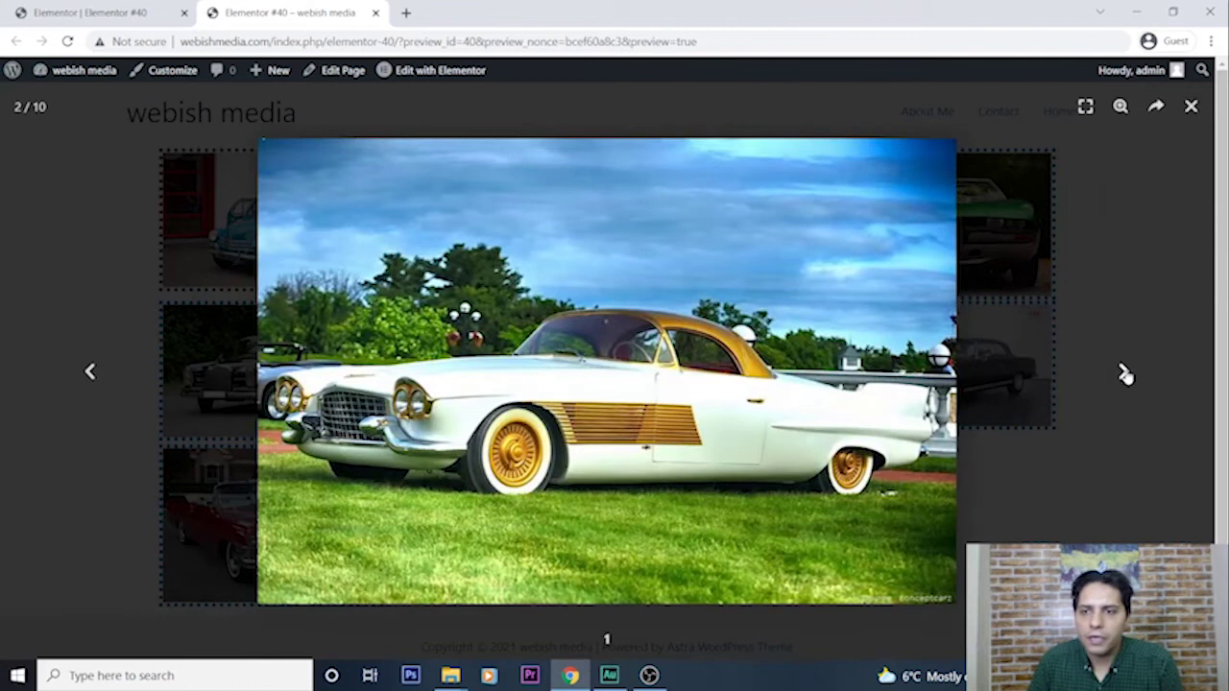
{"action": "left_click", "coordinate": [1124, 374]}
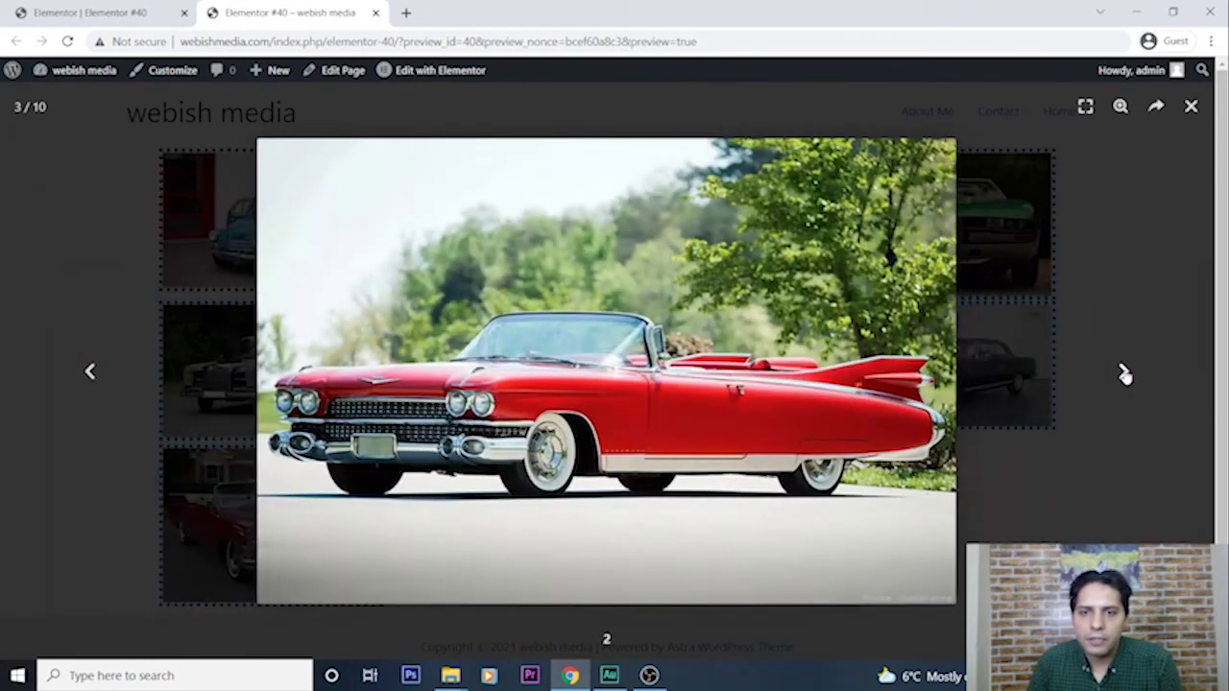
{"action": "left_click", "coordinate": [1127, 373]}
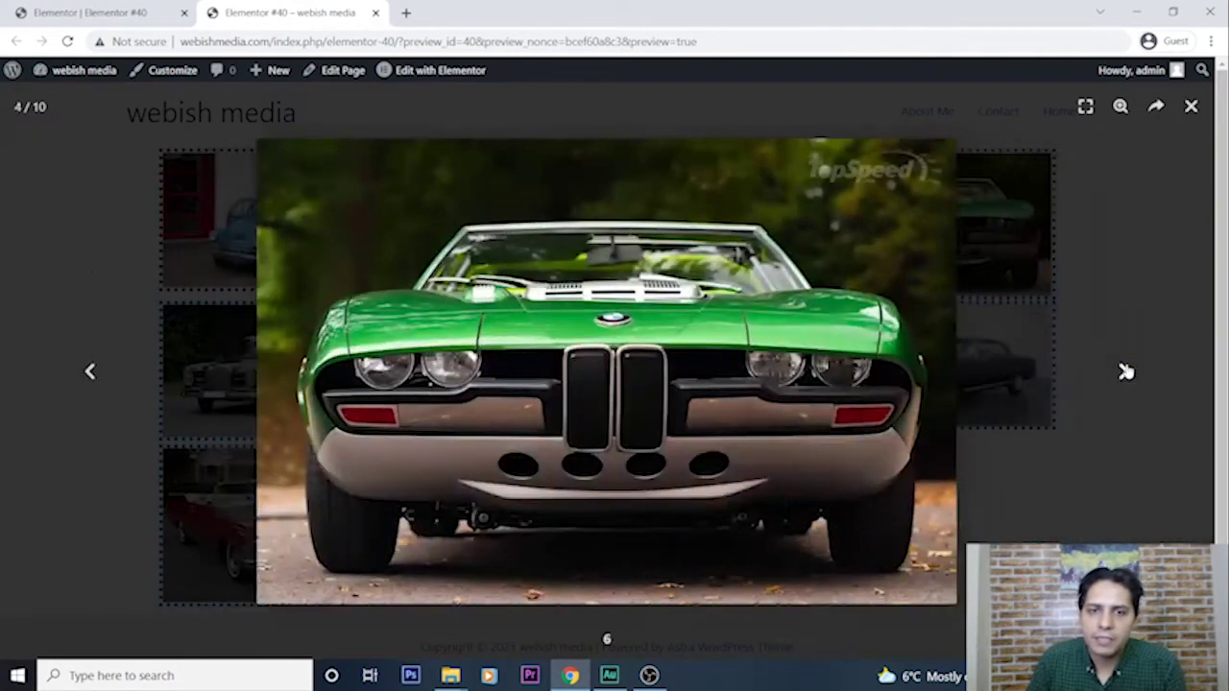
{"action": "left_click", "coordinate": [1125, 372]}
{"action": "left_click", "coordinate": [1123, 374]}
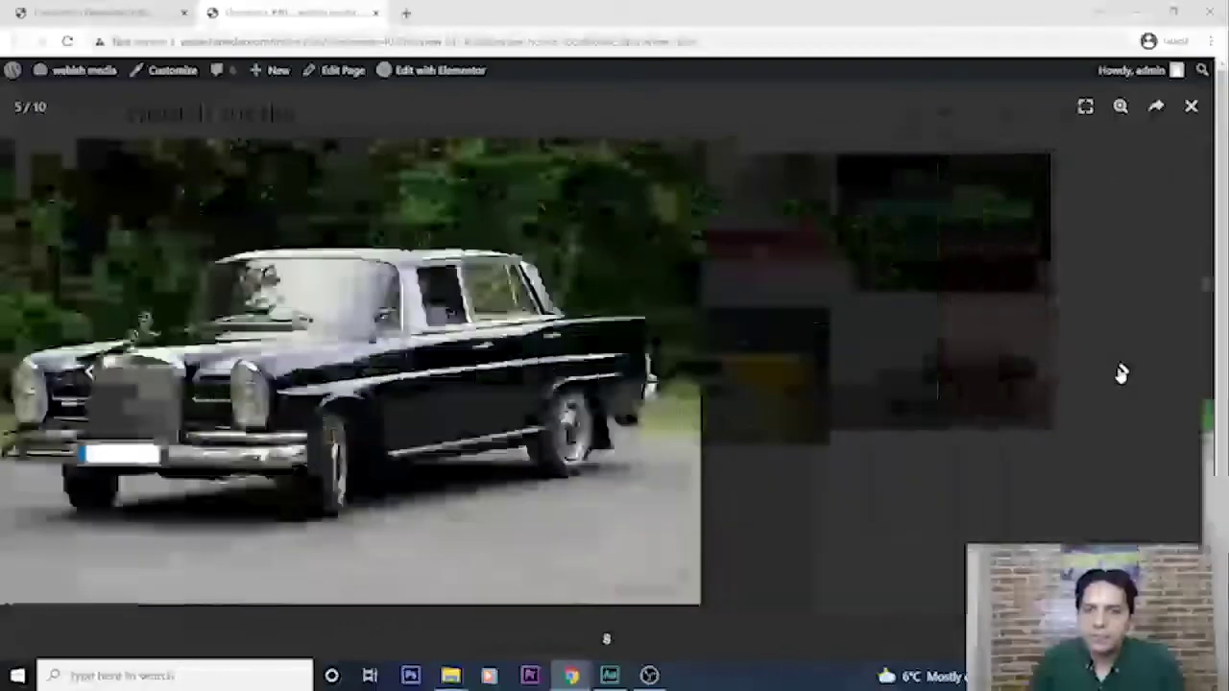
{"action": "left_click", "coordinate": [1121, 374]}
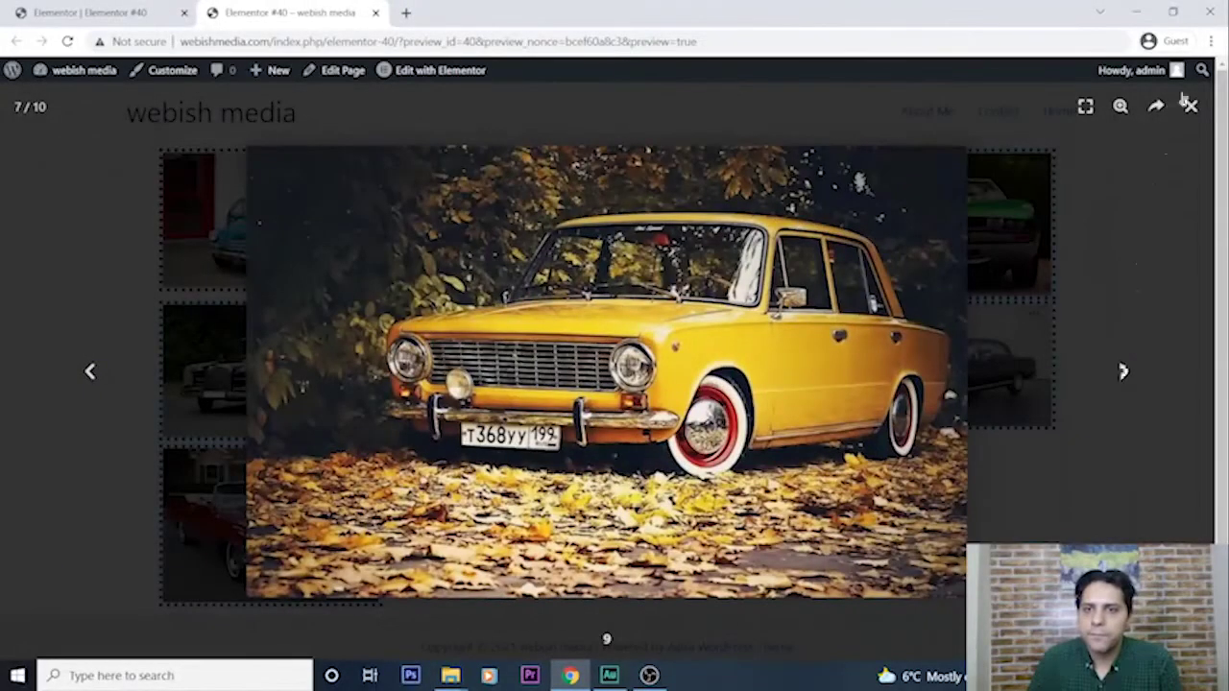
{"action": "left_click", "coordinate": [1191, 108]}
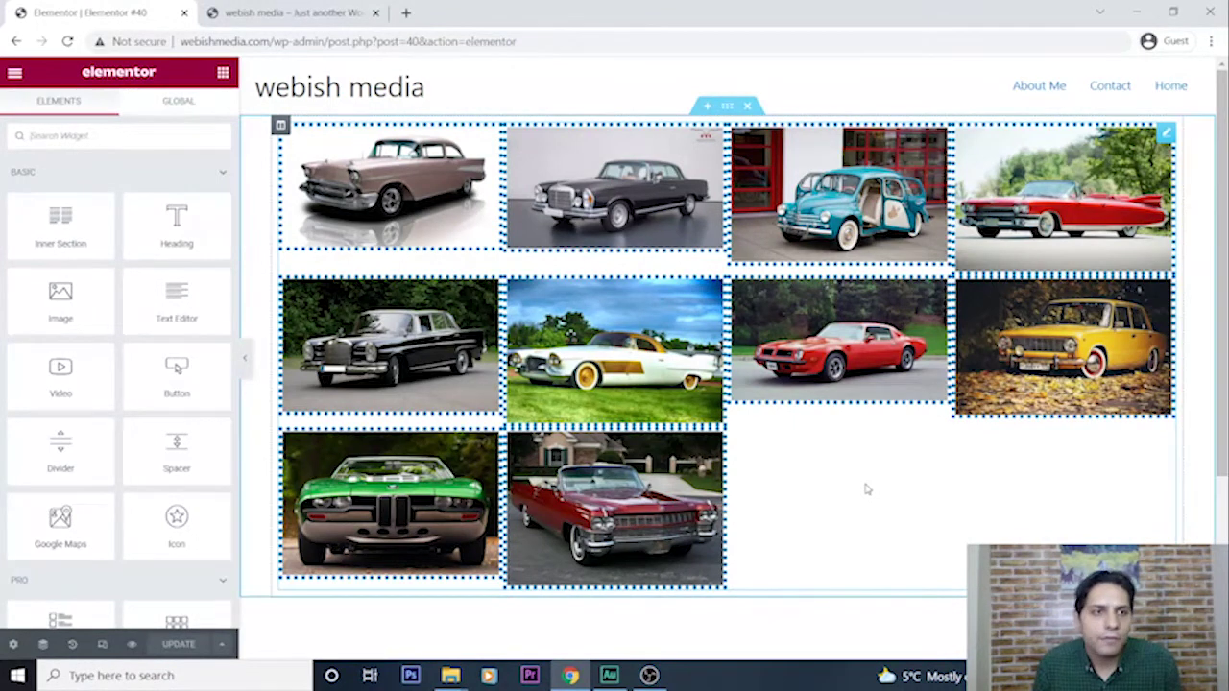
{"action": "left_click", "coordinate": [14, 73]}
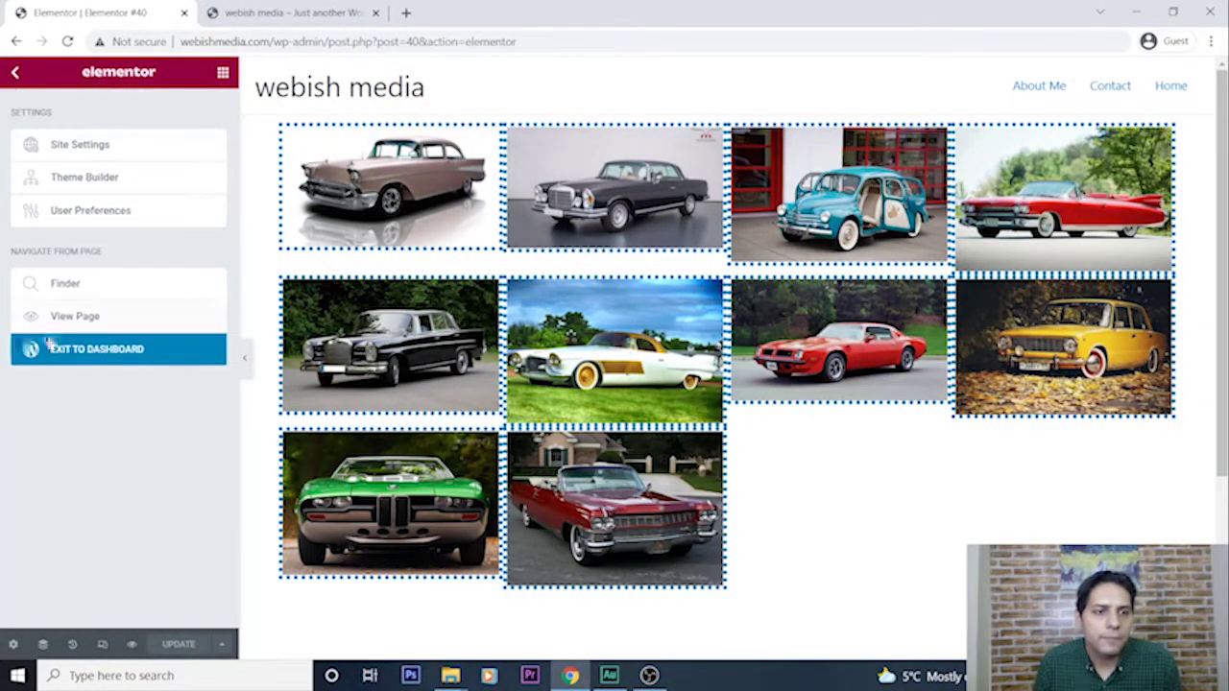
- Open Appearance > Menus with My Top Menu selected, then replace the old site tab with a blank tab
{"action": "left_click", "coordinate": [76, 348]}
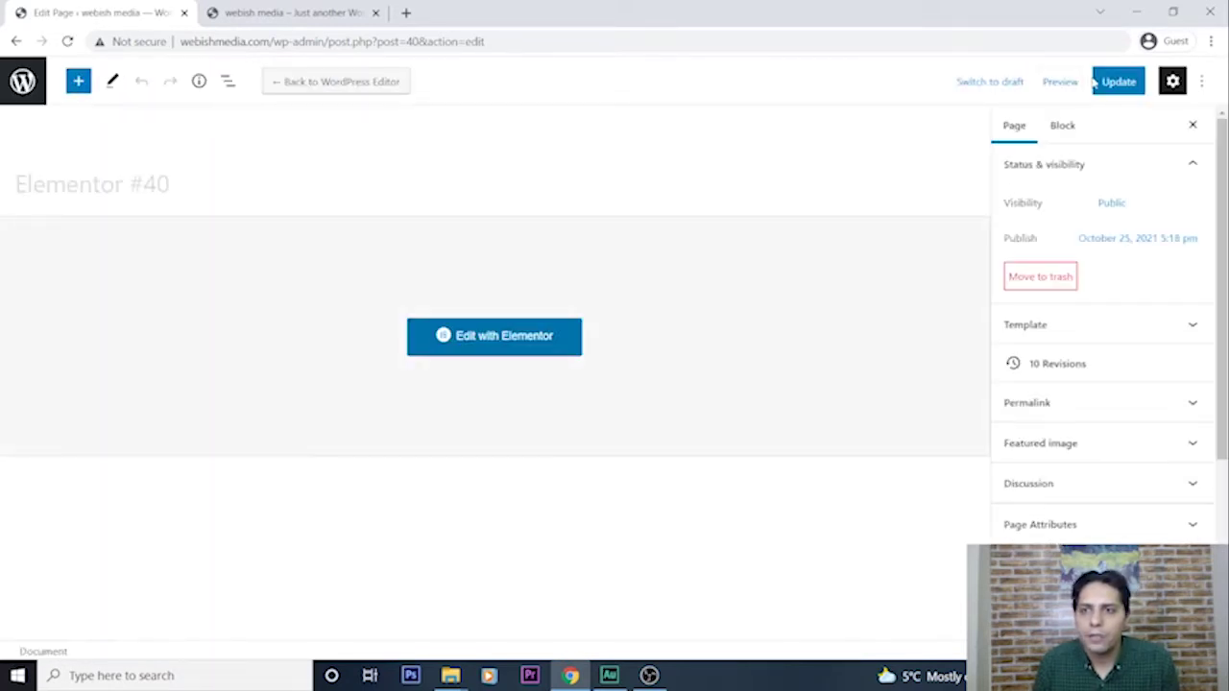
{"action": "left_click", "coordinate": [9, 92]}
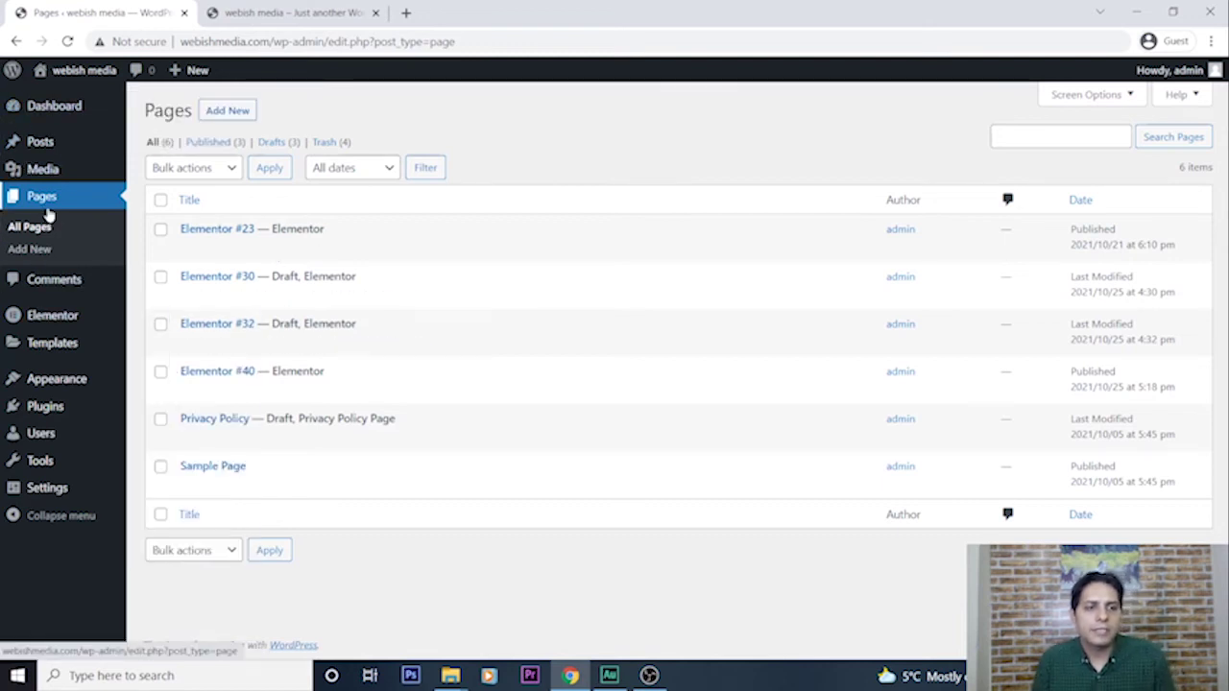
{"action": "mouse_move", "coordinate": [48, 382]}
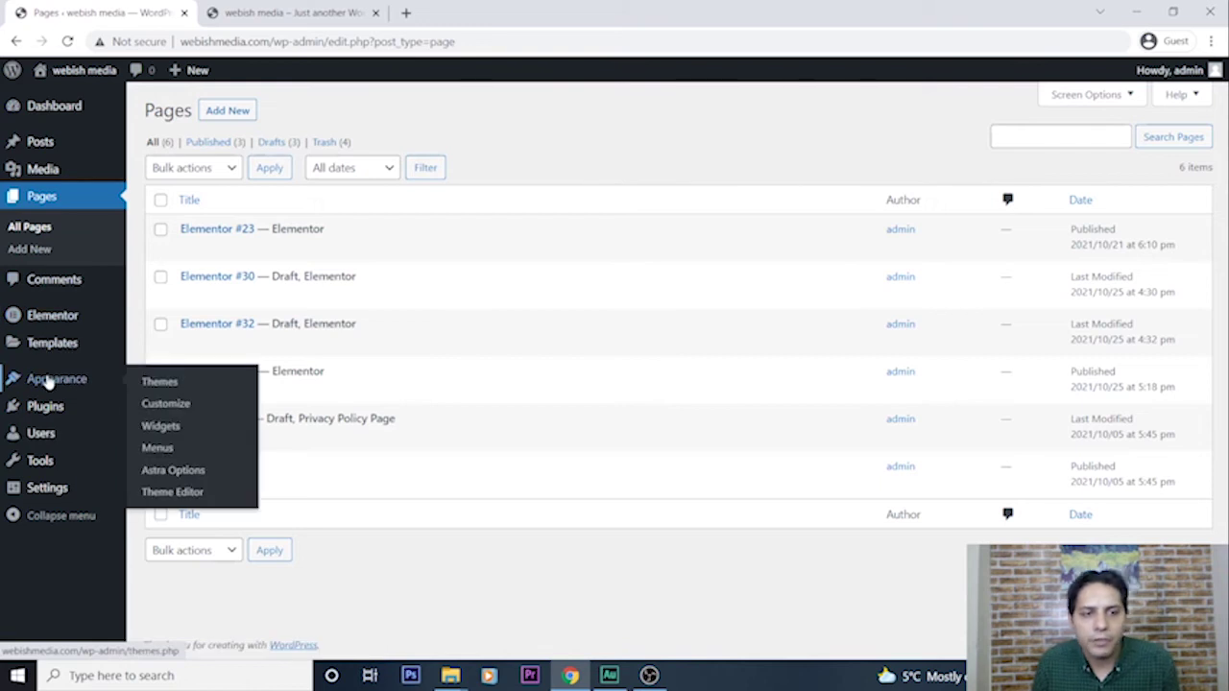
{"action": "left_click", "coordinate": [154, 449]}
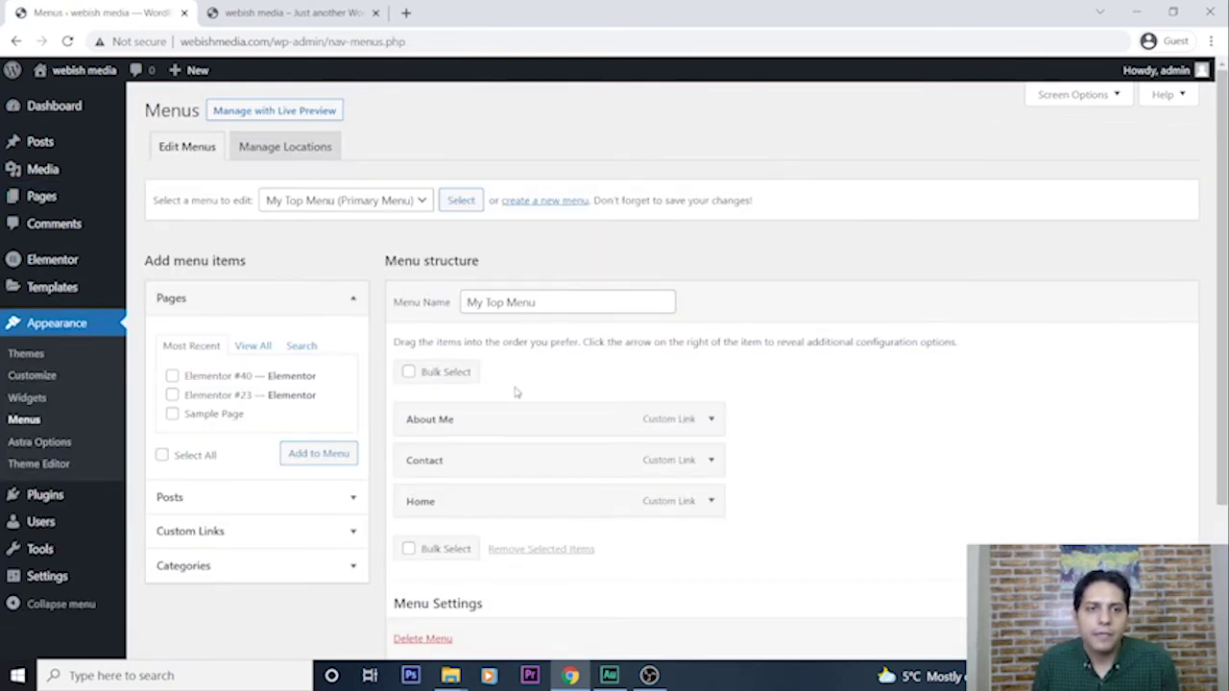
{"action": "left_click", "coordinate": [418, 200]}
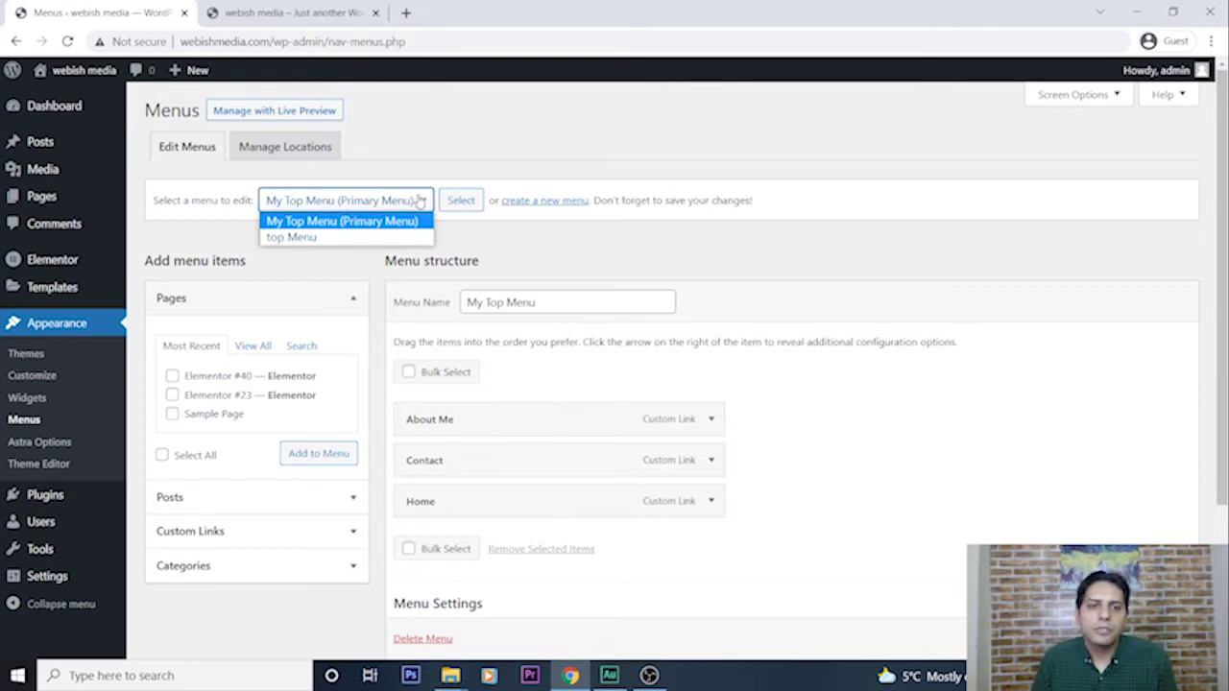
{"action": "left_click", "coordinate": [316, 223]}
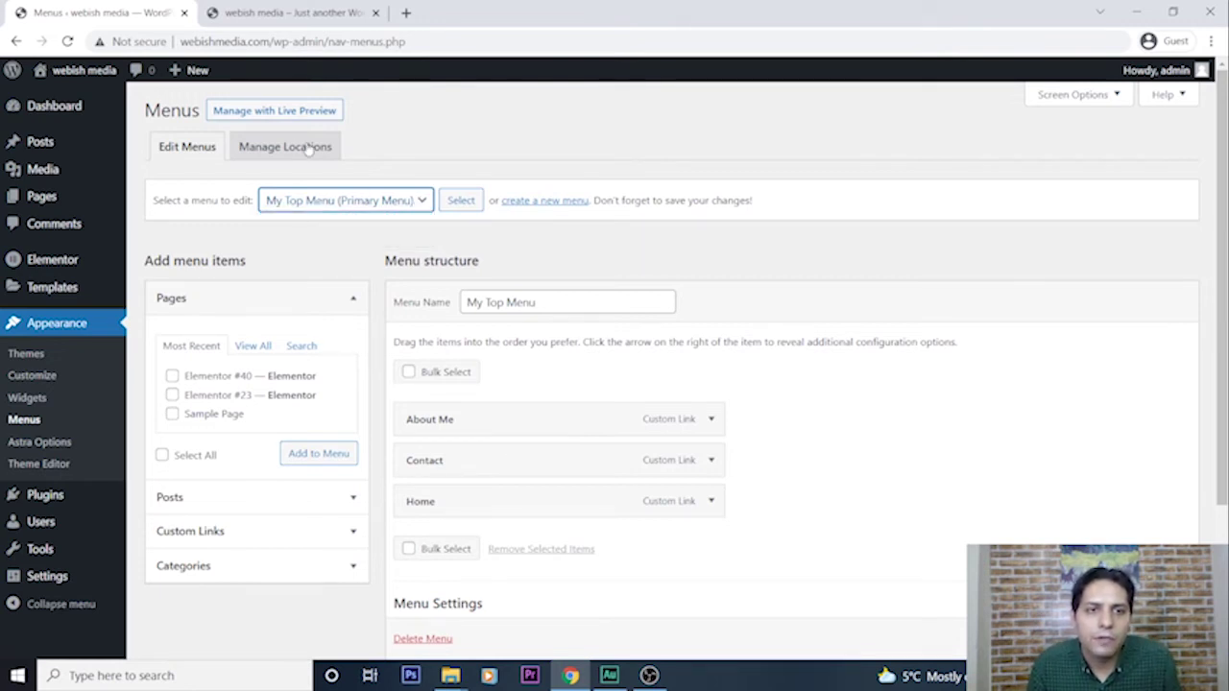
{"action": "left_click", "coordinate": [375, 13]}
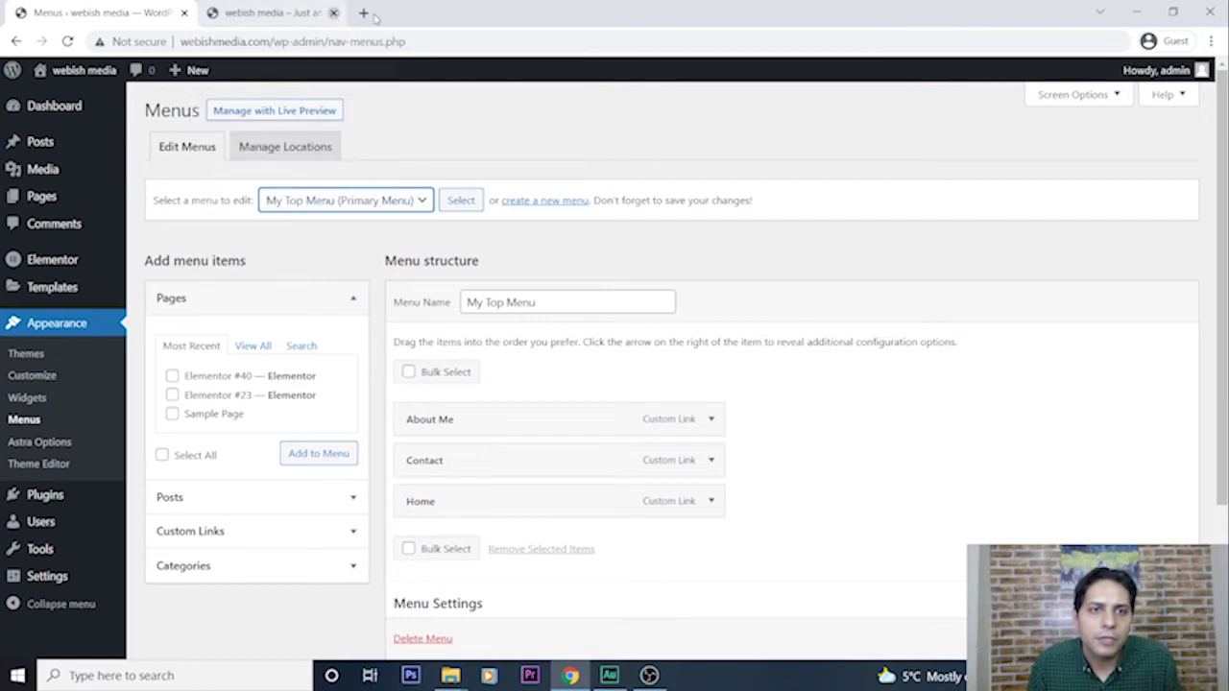
{"action": "left_click", "coordinate": [216, 13]}
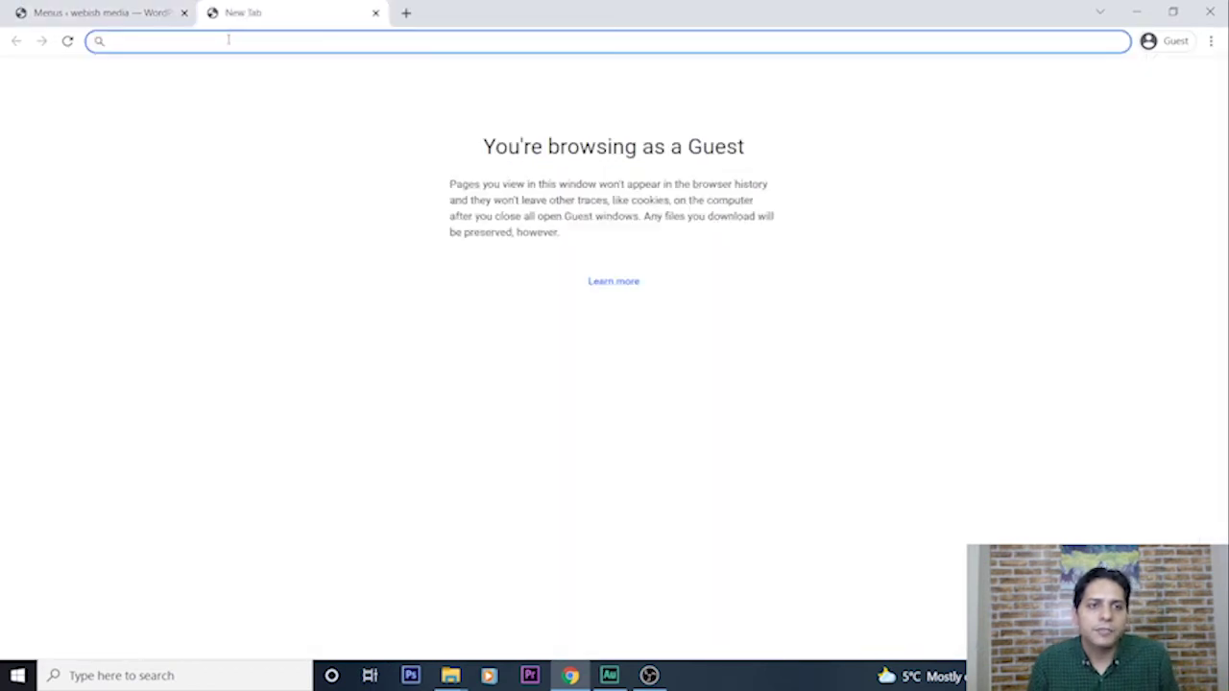
- Load webishmedia.com in the new tab, then go back to the Menus admin page
{"action": "type", "text": "webi"}
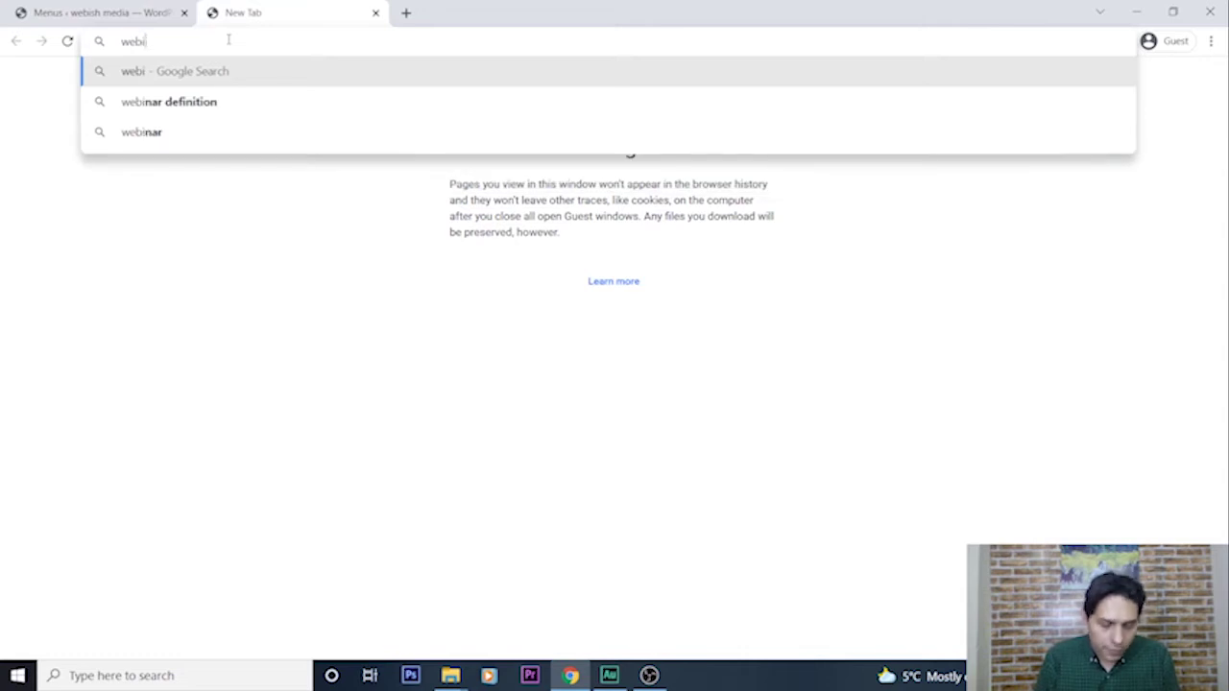
{"action": "type", "text": "shmedia.com"}
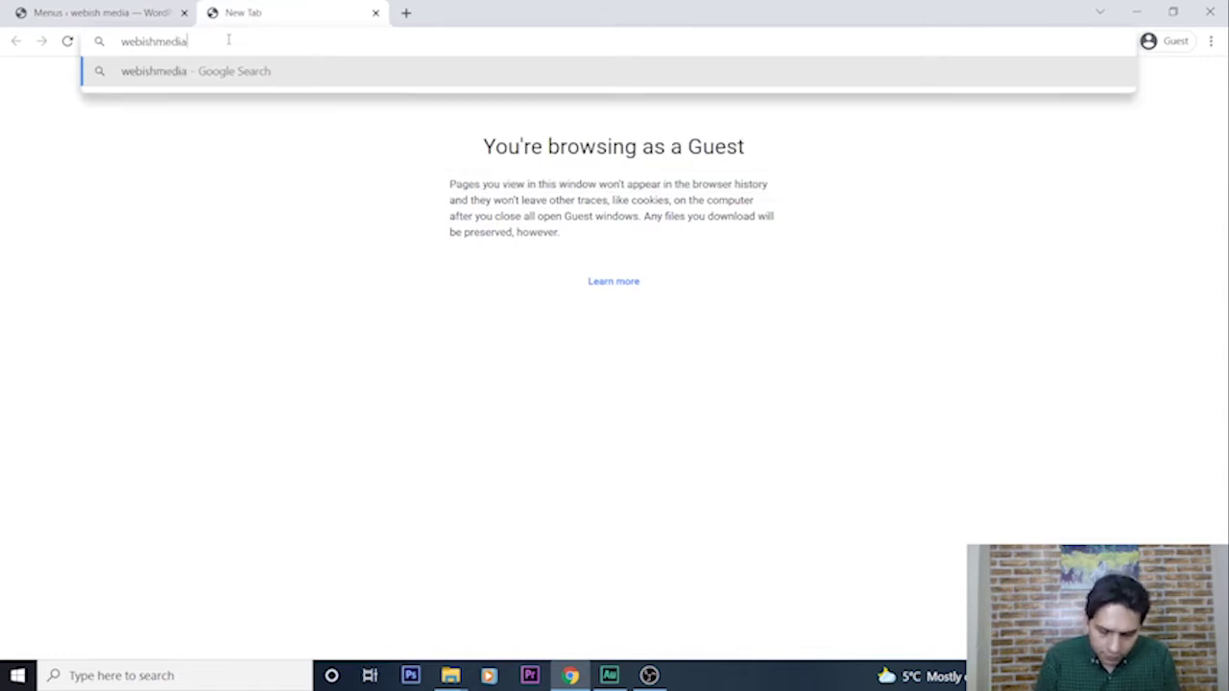
{"action": "key", "text": "Return"}
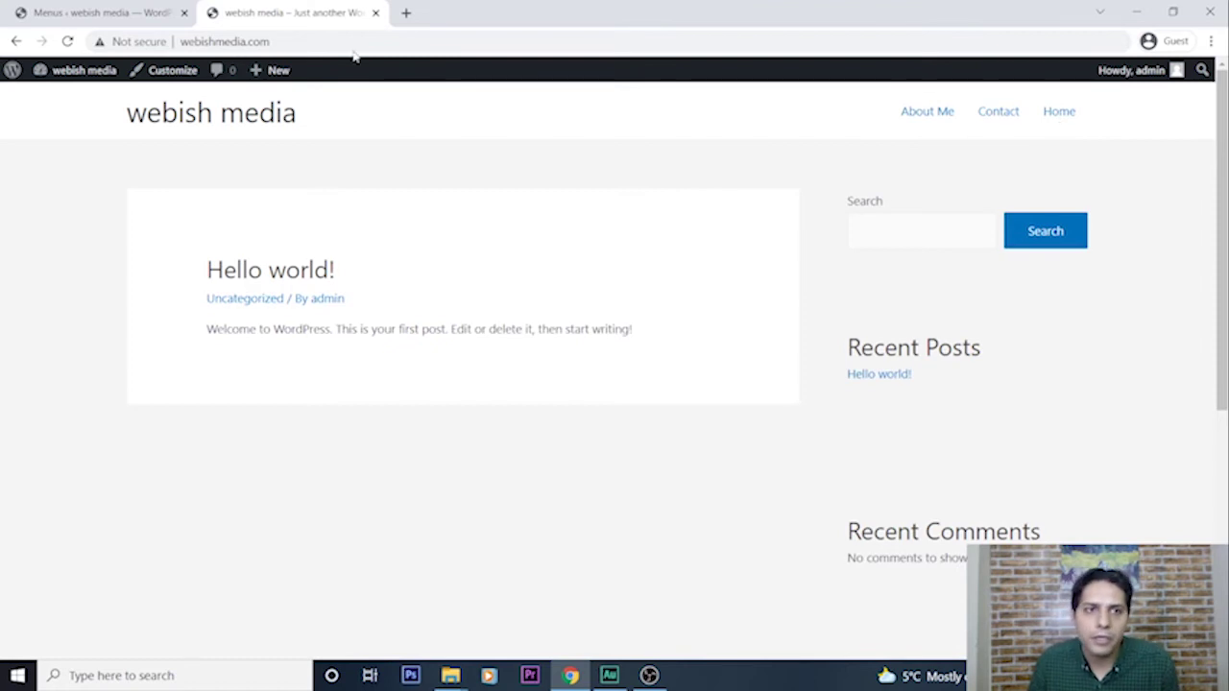
{"action": "left_click", "coordinate": [132, 13]}
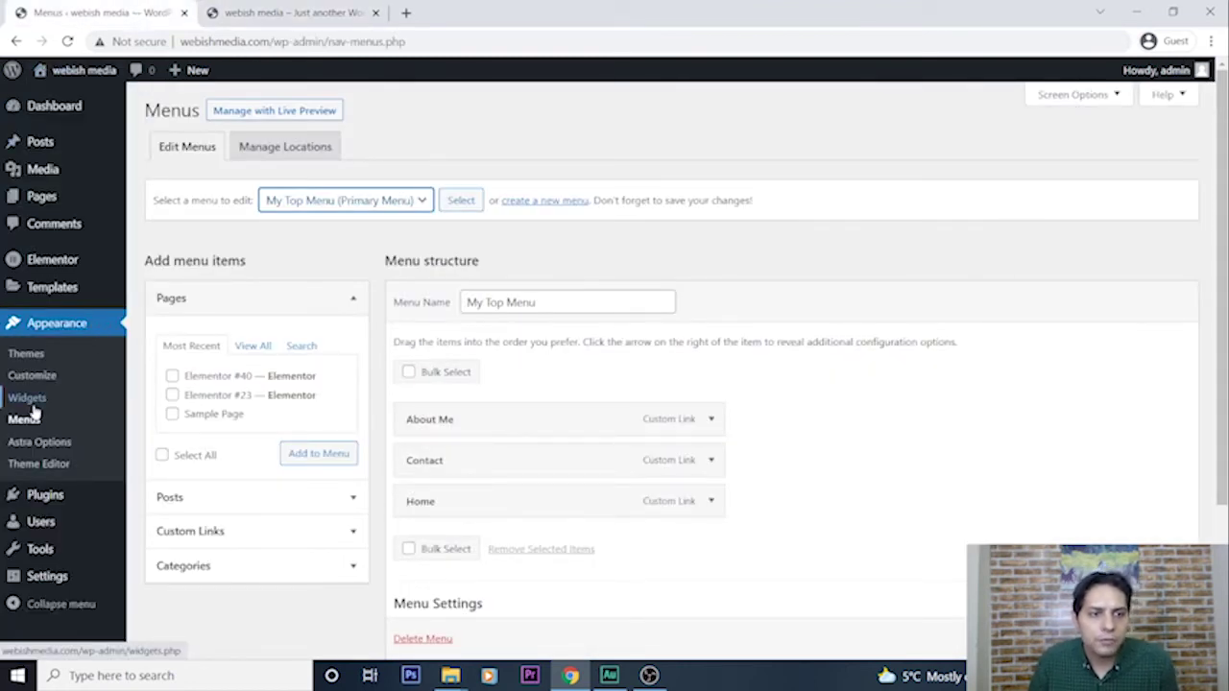
- Load My Top Menu for editing, check the live site's menu, and tick the Elementor #40 page
{"action": "left_click", "coordinate": [379, 201]}
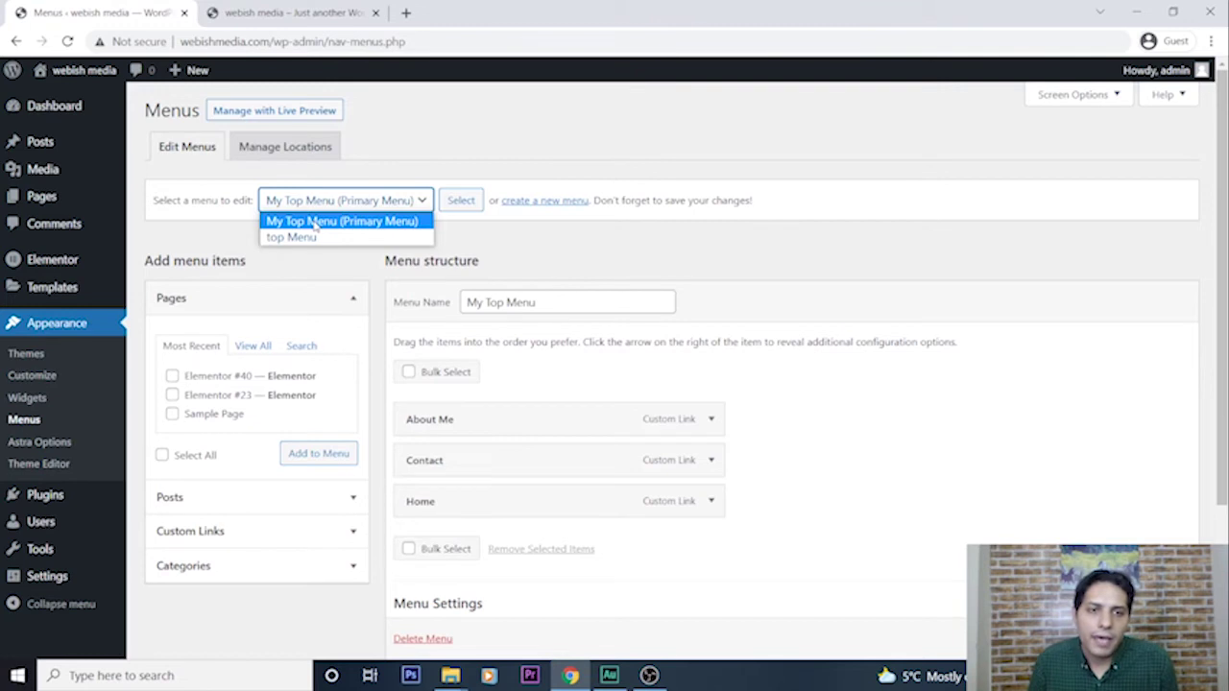
{"action": "left_click", "coordinate": [325, 222]}
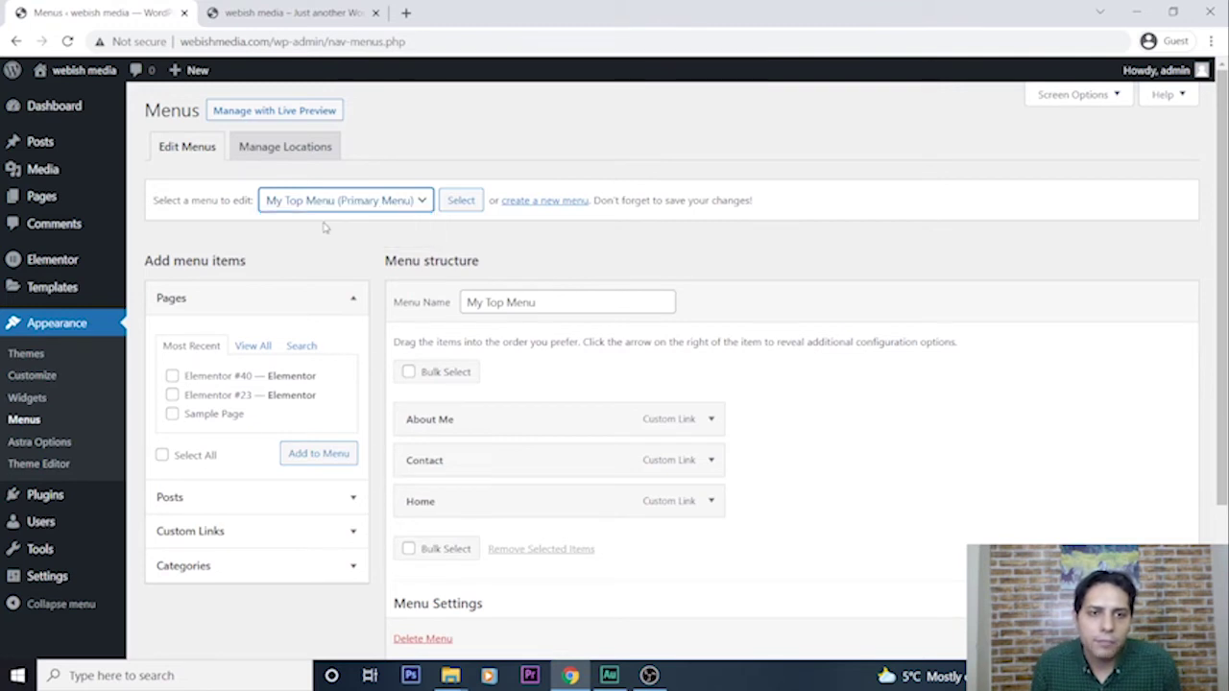
{"action": "left_click", "coordinate": [461, 201]}
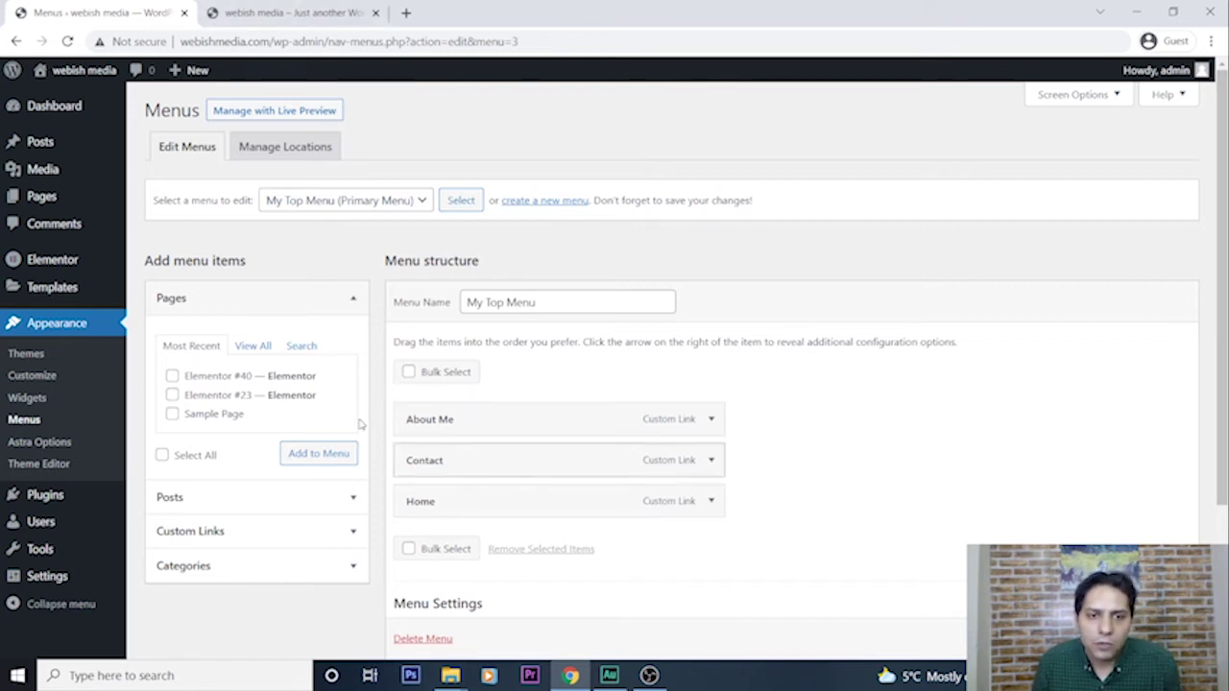
{"action": "left_click", "coordinate": [294, 13]}
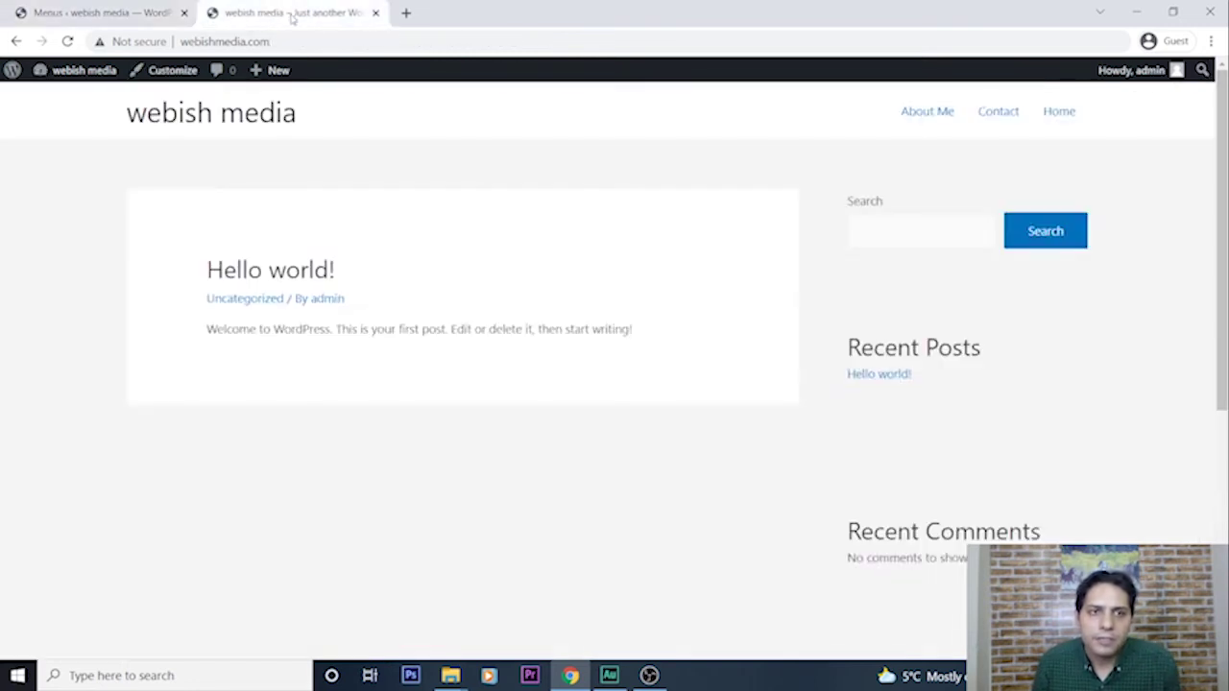
{"action": "left_click", "coordinate": [130, 15]}
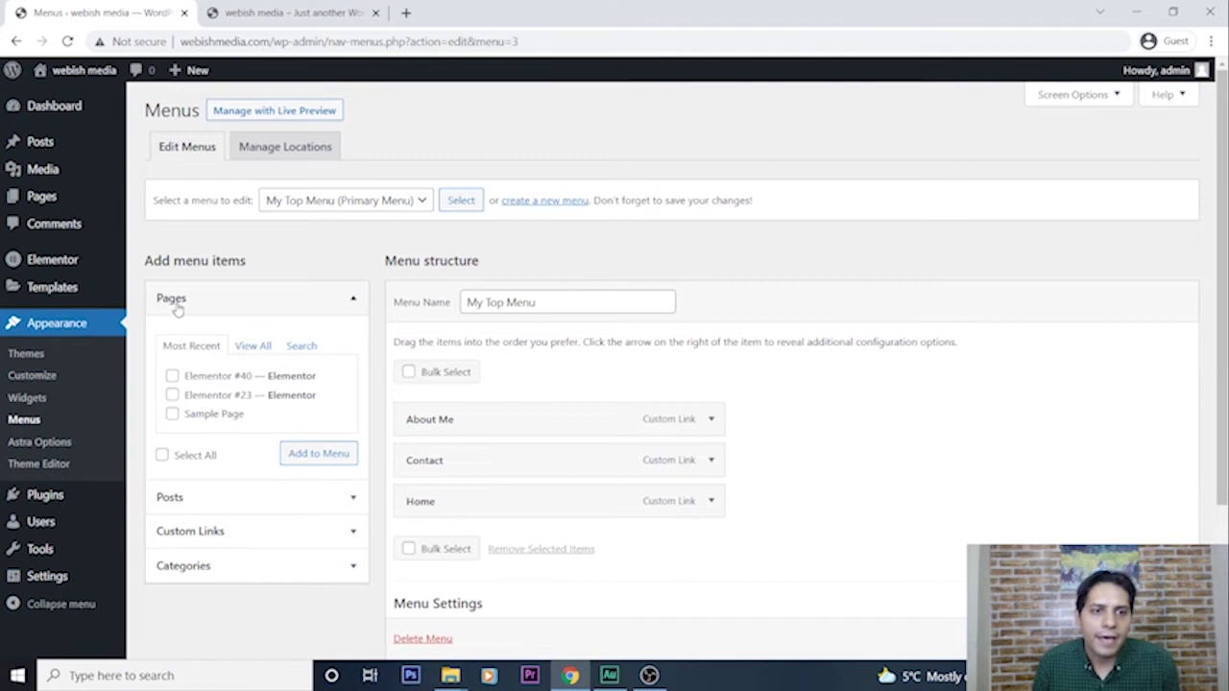
{"action": "left_click", "coordinate": [171, 377]}
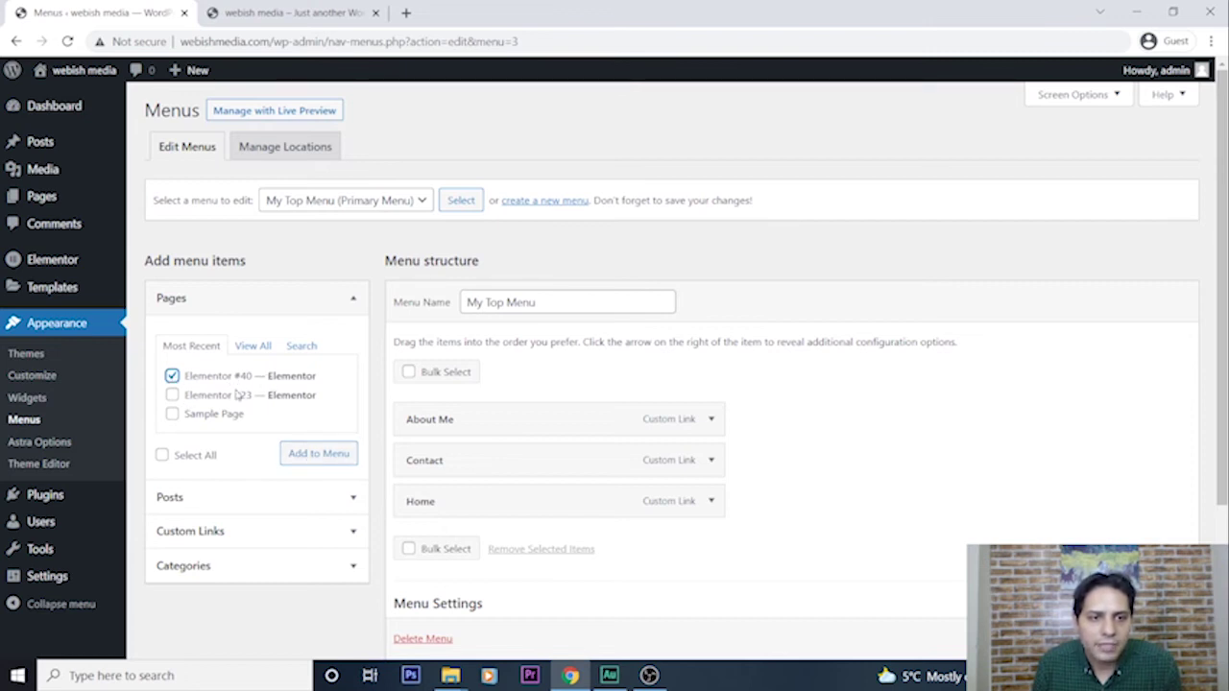
- Add Elementor #40 to My Top Menu and relabel it 'Classic Cars Gallery'
{"action": "left_click", "coordinate": [321, 456]}
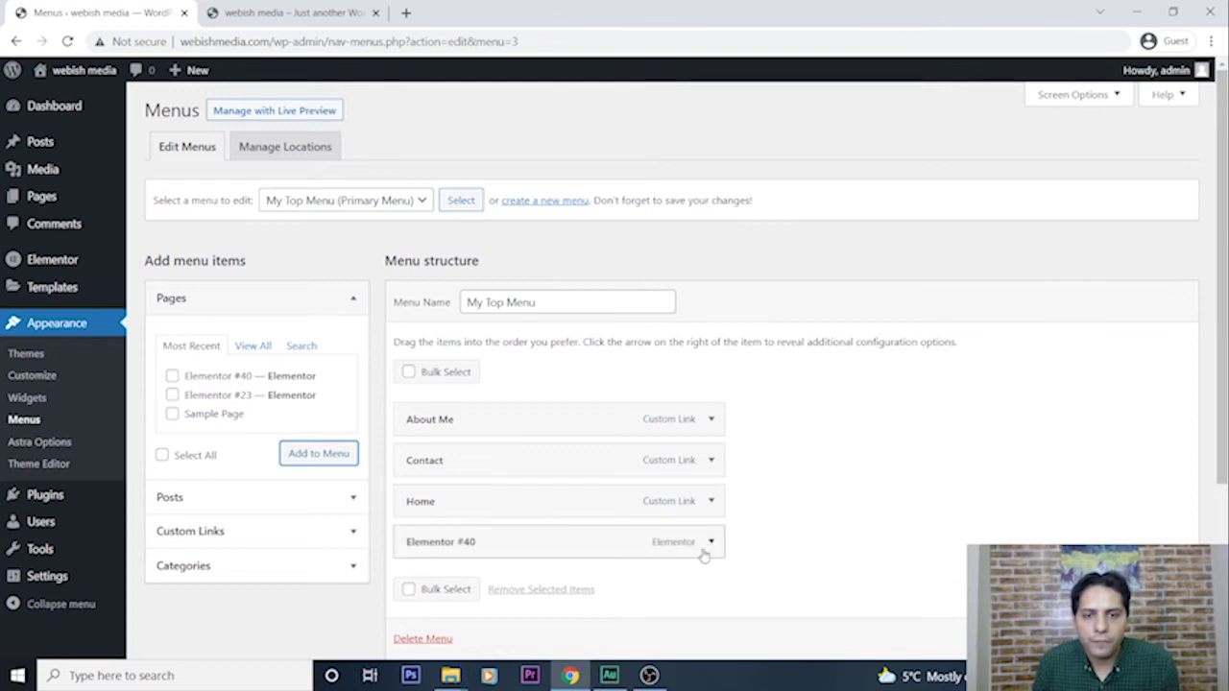
{"action": "scroll", "coordinate": [864, 499], "scroll_direction": "down", "scroll_amount": 1}
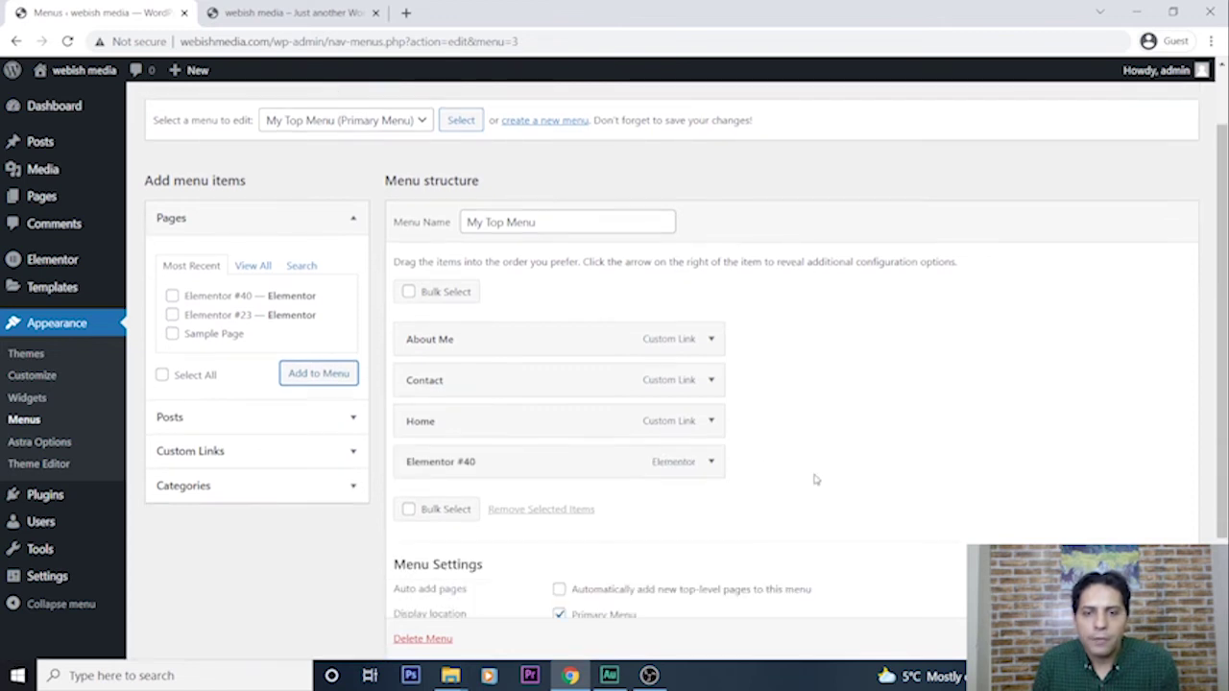
{"action": "left_click", "coordinate": [712, 463]}
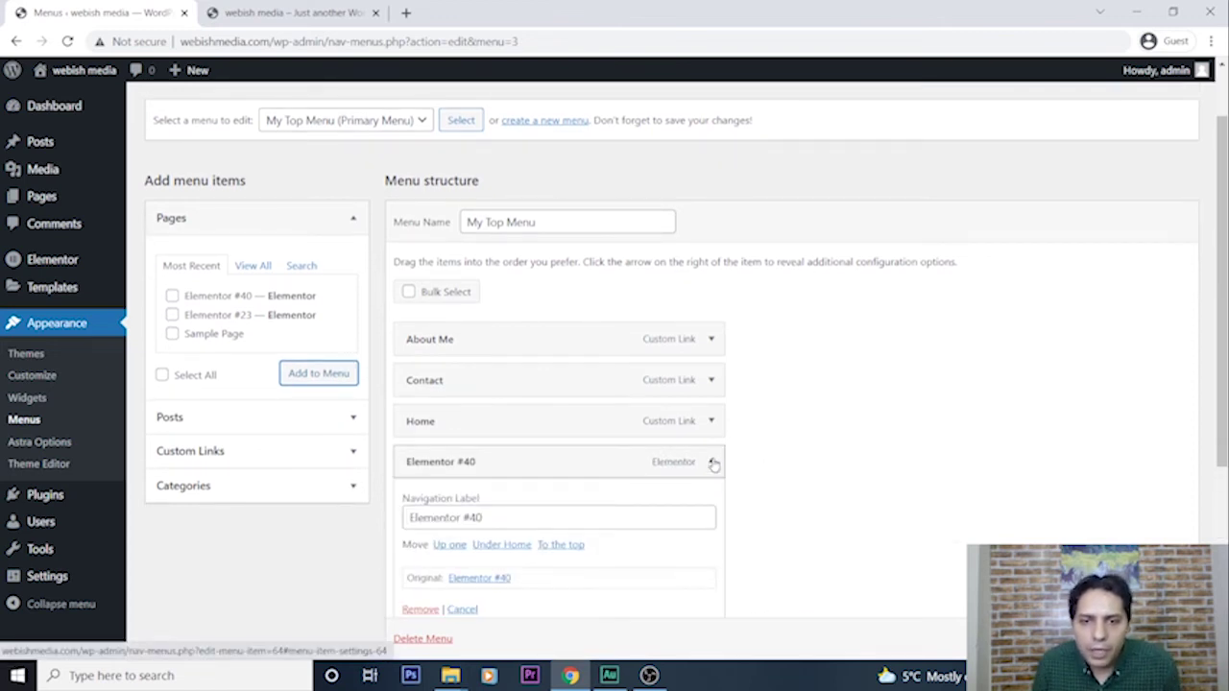
{"action": "left_click", "coordinate": [513, 517]}
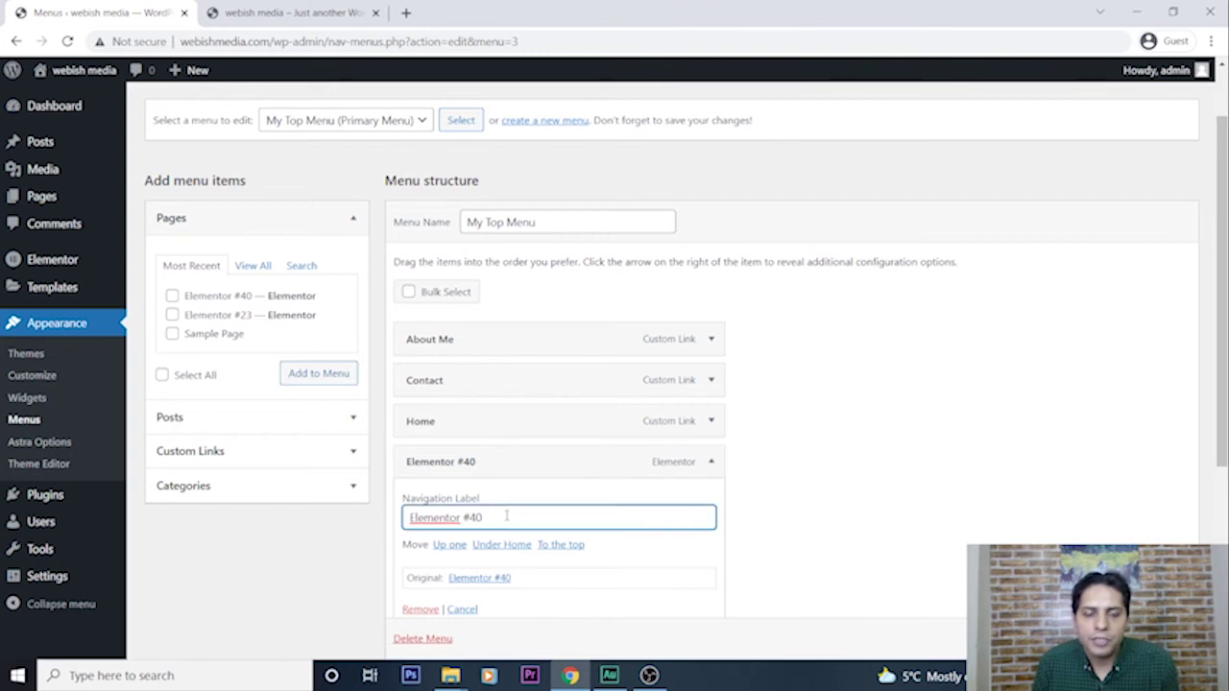
{"action": "left_click_drag", "start_coordinate": [506, 516], "coordinate": [395, 517]}
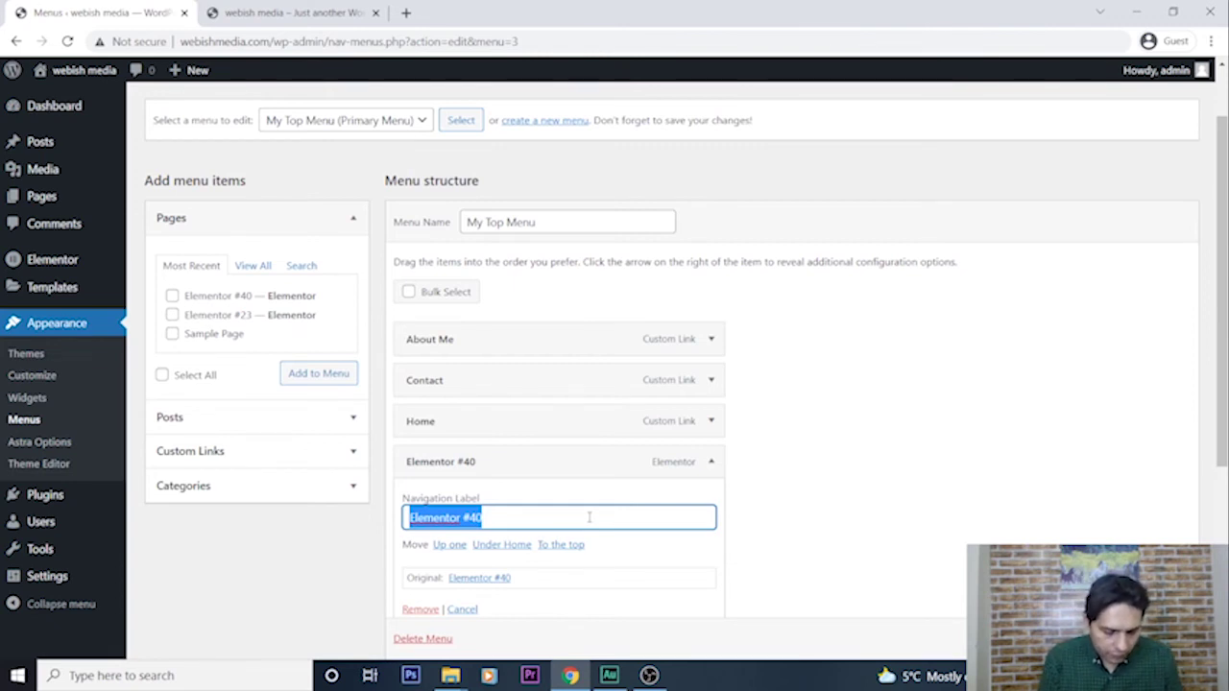
{"action": "type", "text": "Cla"}
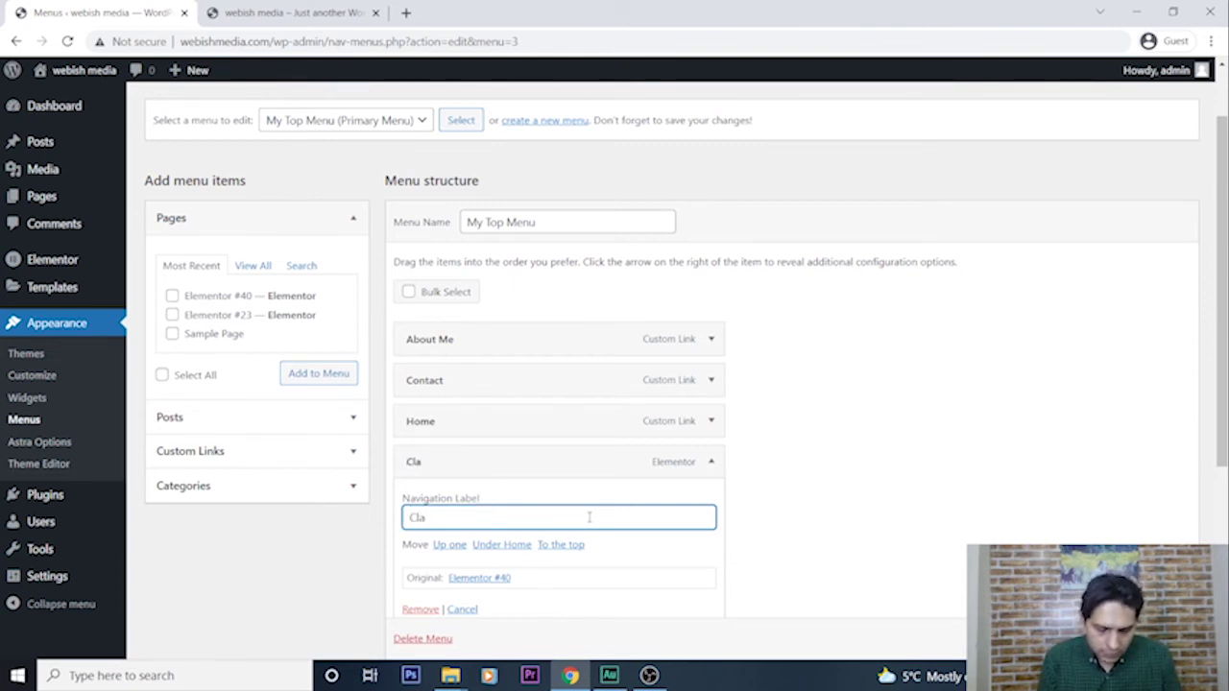
{"action": "type", "text": "ssic Cars "}
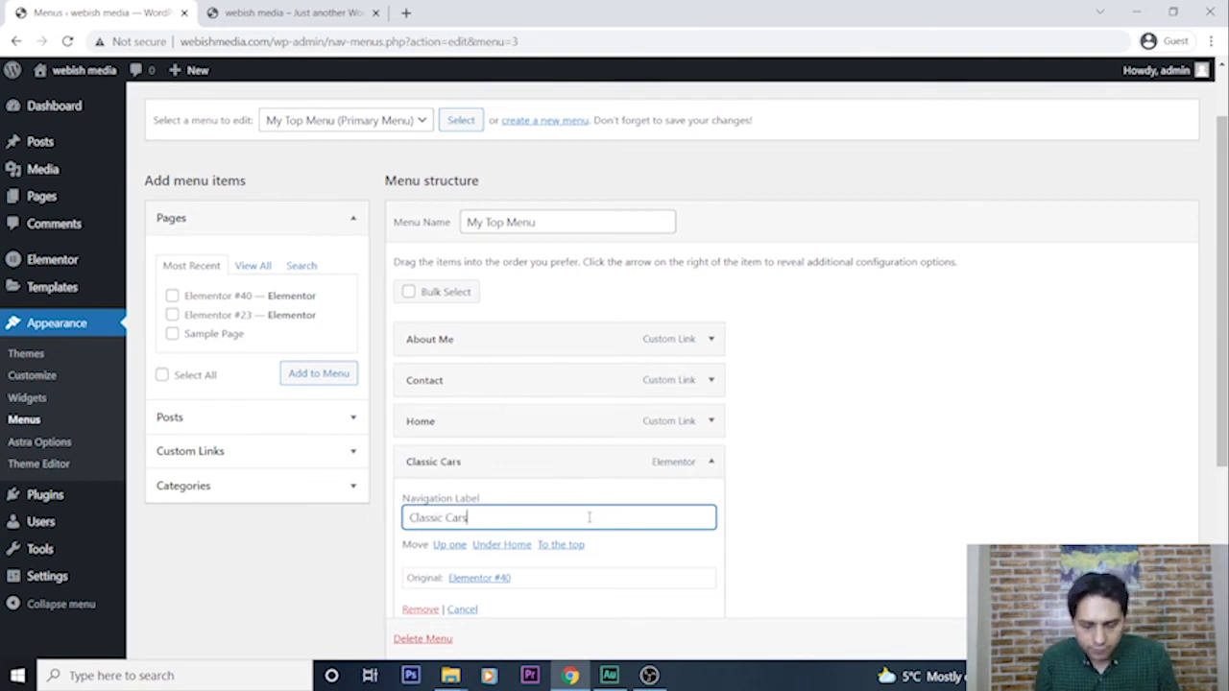
{"action": "type", "text": "Galle"}
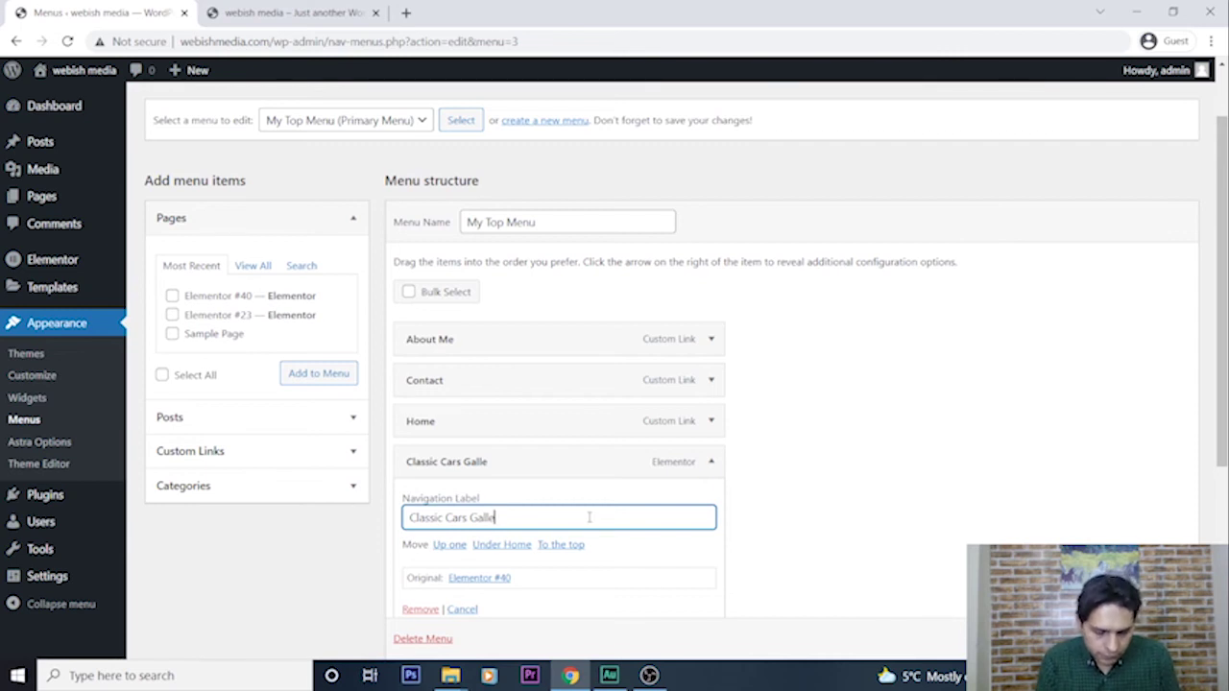
{"action": "type", "text": "ry"}
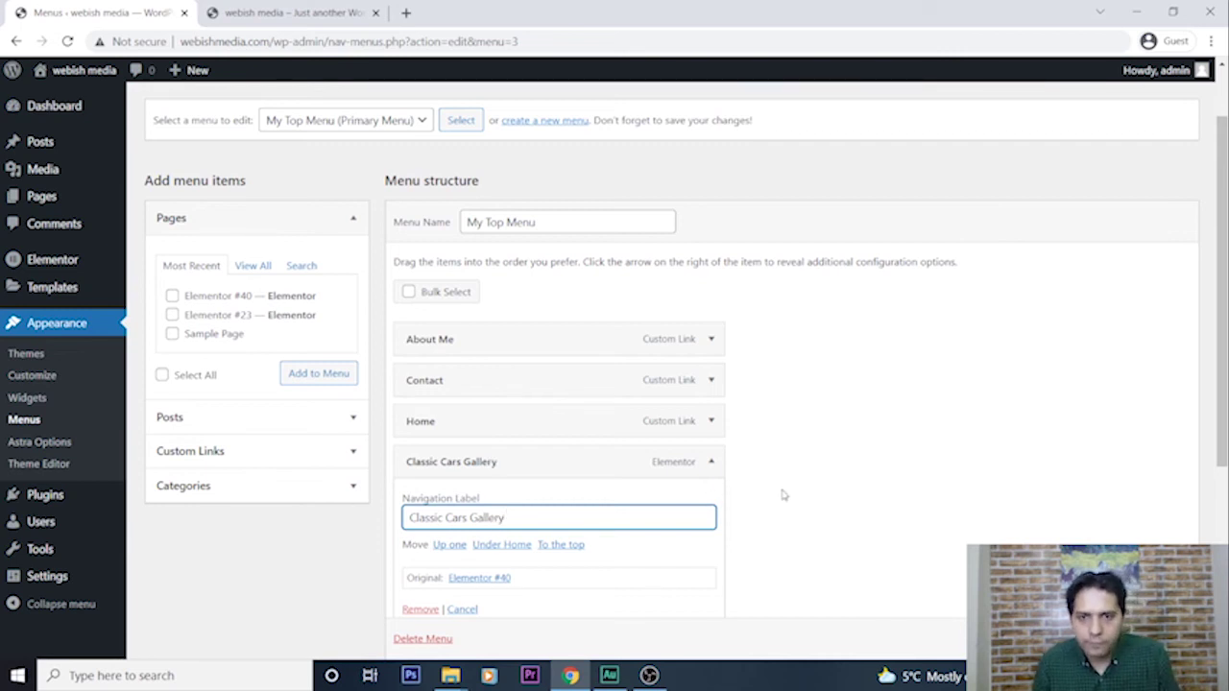
- Save My Top Menu and return to the site's front-end tab
{"action": "scroll", "coordinate": [782, 496], "scroll_direction": "down", "scroll_amount": 2}
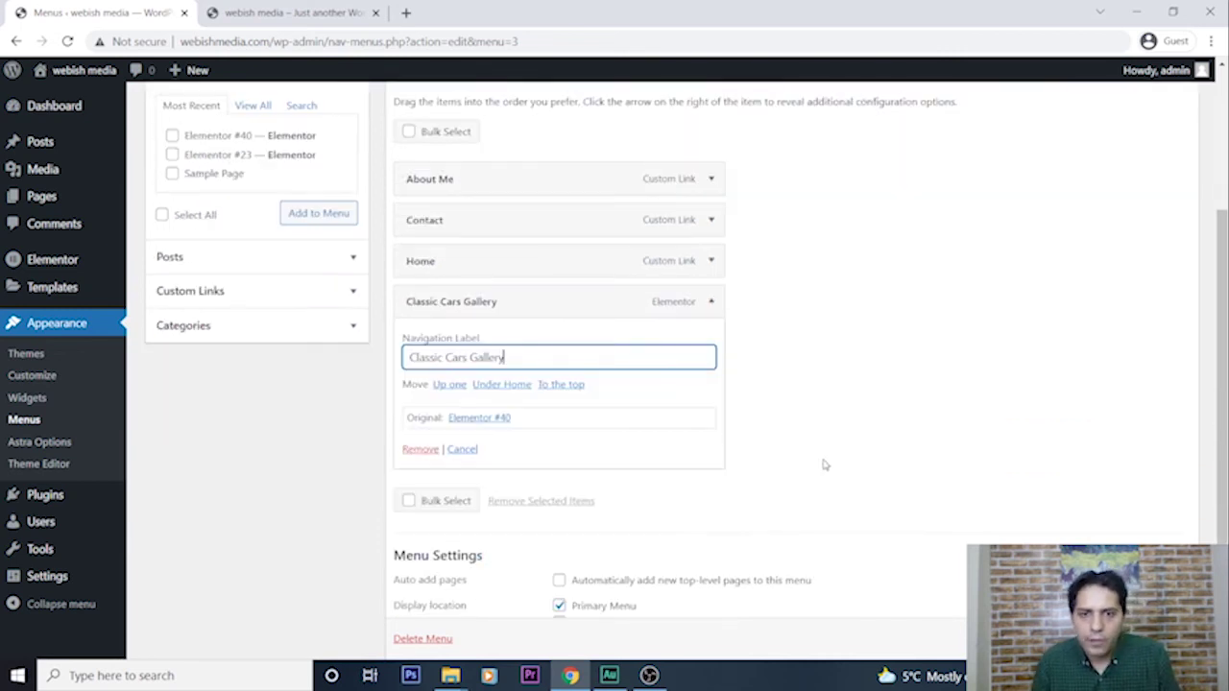
{"action": "left_click", "coordinate": [896, 408]}
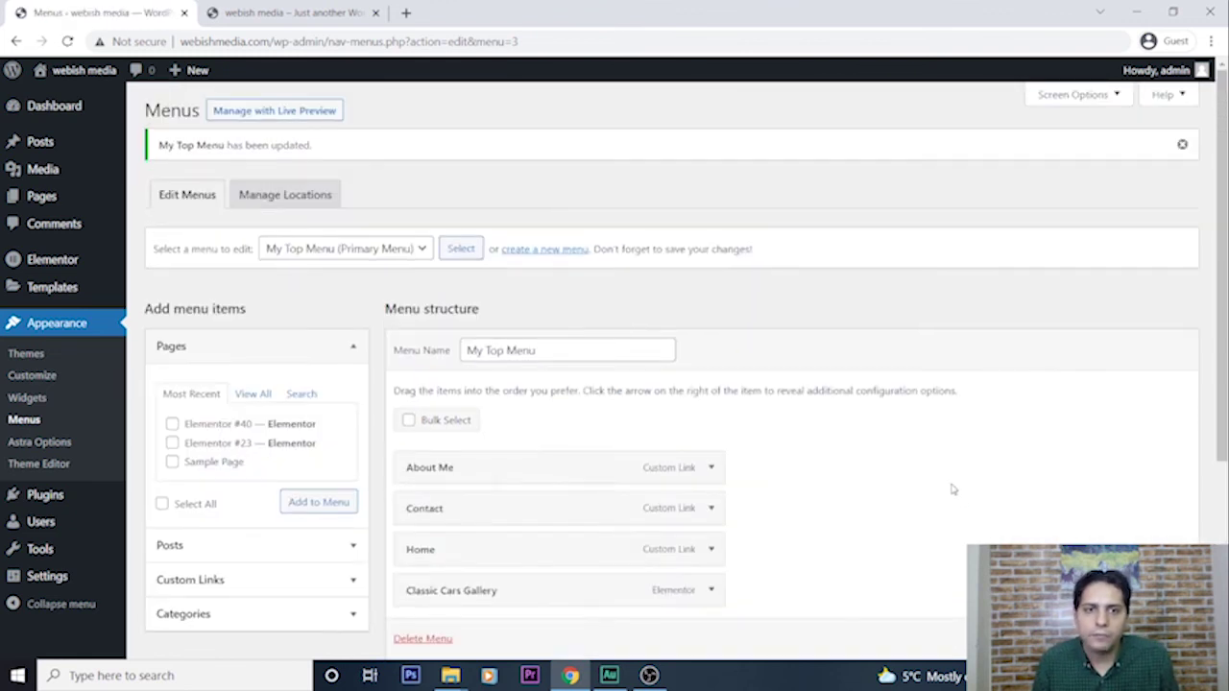
{"action": "scroll", "coordinate": [952, 490], "scroll_direction": "down", "scroll_amount": 2}
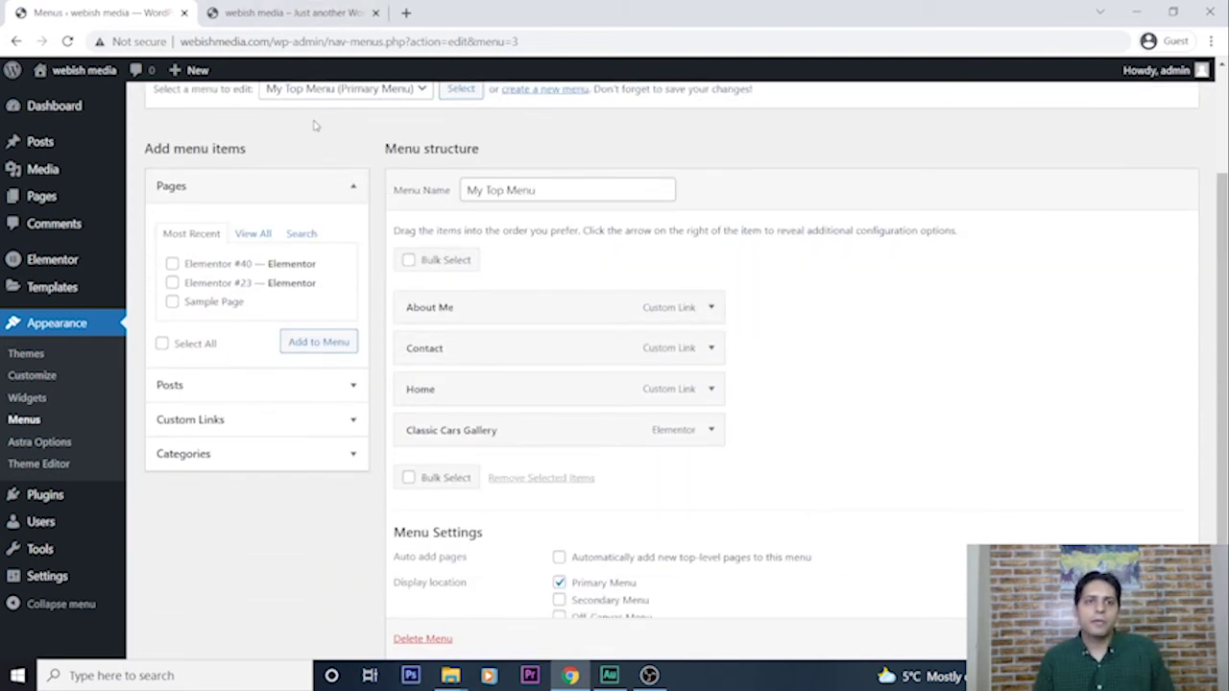
{"action": "left_click", "coordinate": [311, 15]}
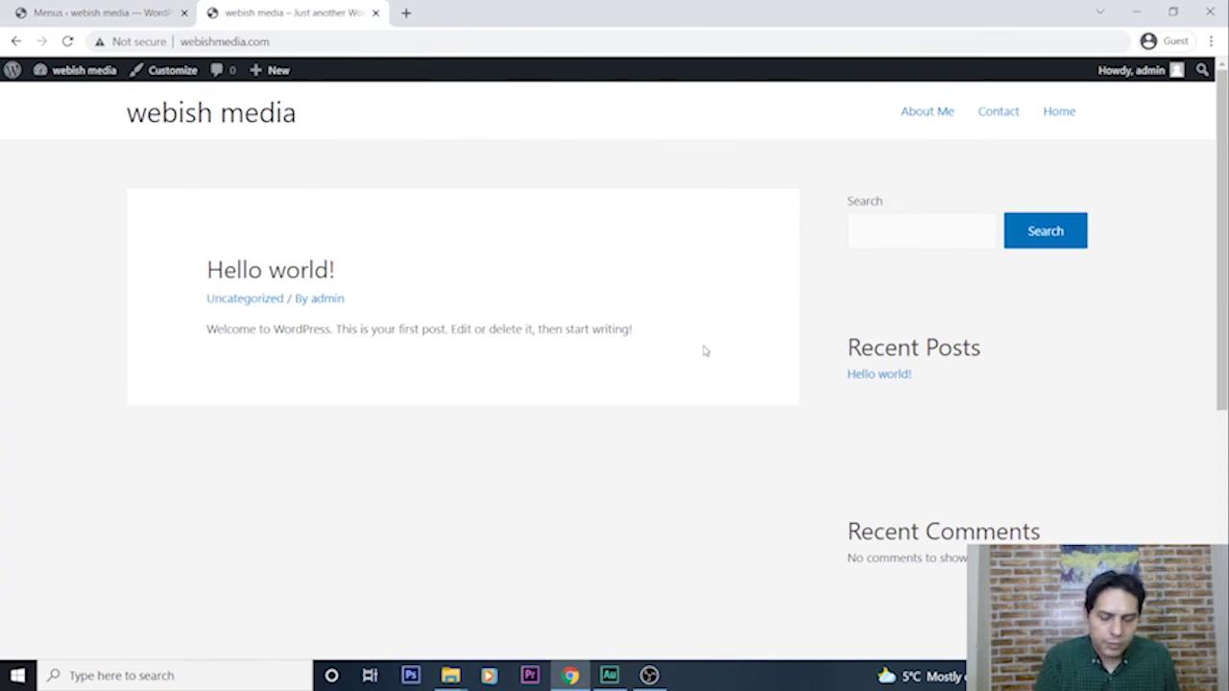
- Reload the front page and follow the new Classic Cars Gallery menu link
{"action": "key", "text": "F5"}
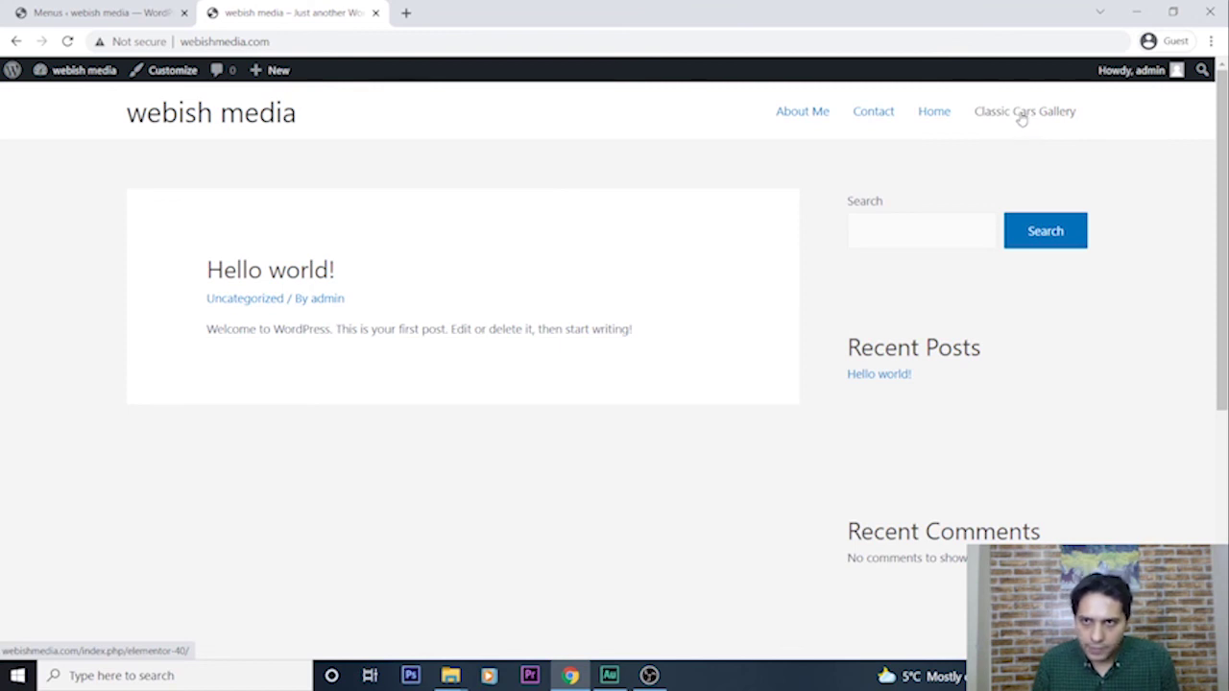
{"action": "left_click", "coordinate": [1024, 115]}
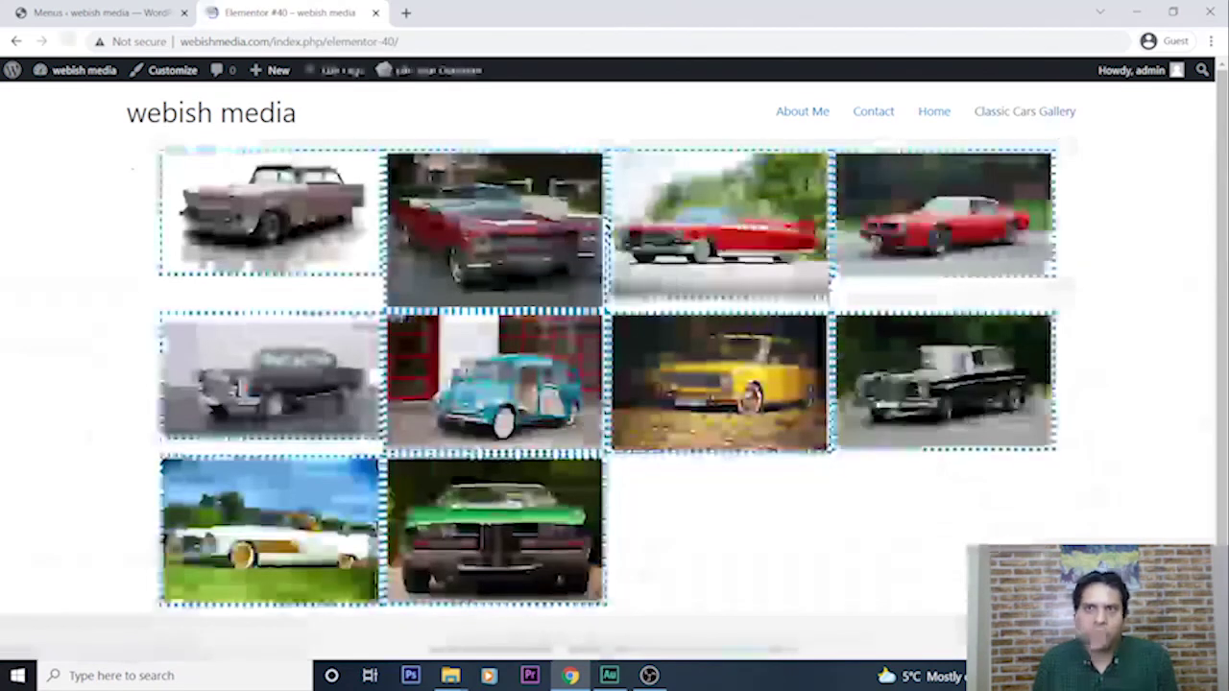